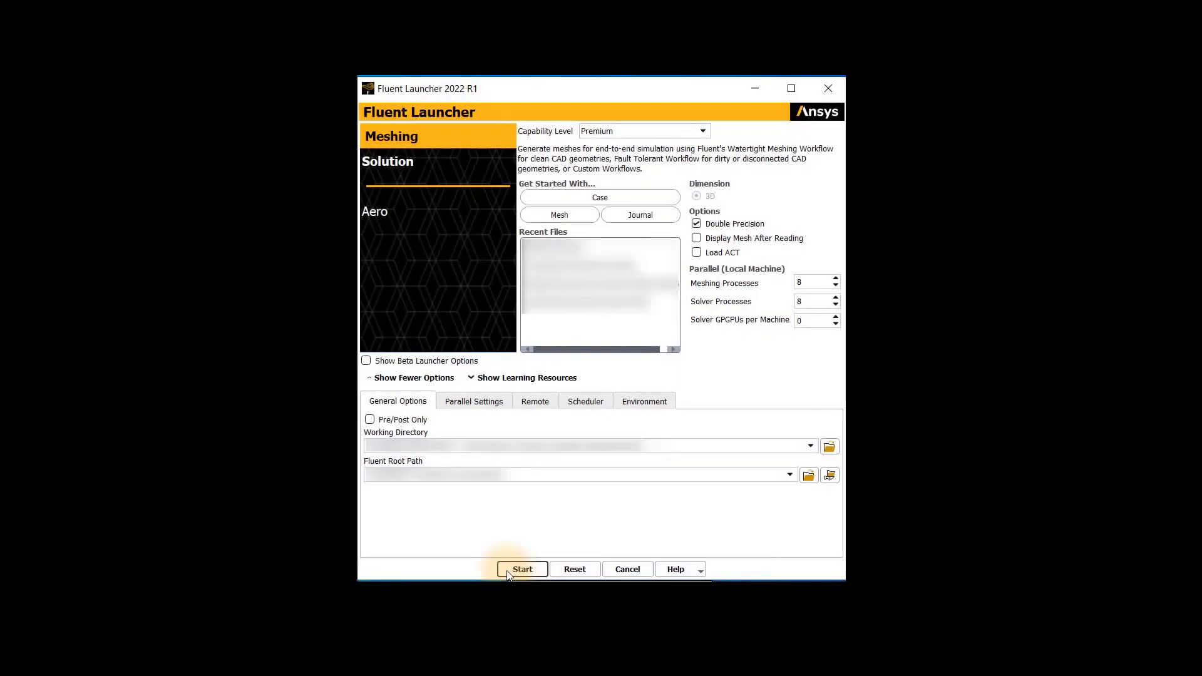
Start Fluent Meshing and read the BallValve.msh.h5 mesh file
left_click(522, 570)
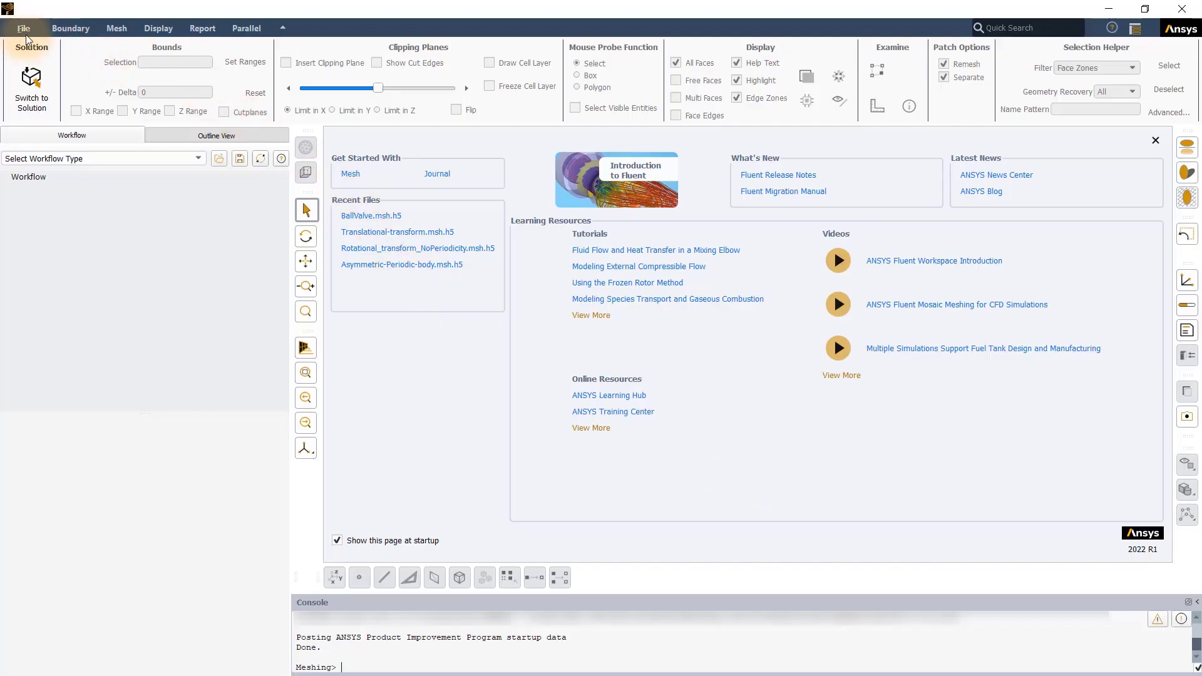
left_click(22, 30)
mouse_move(25, 46)
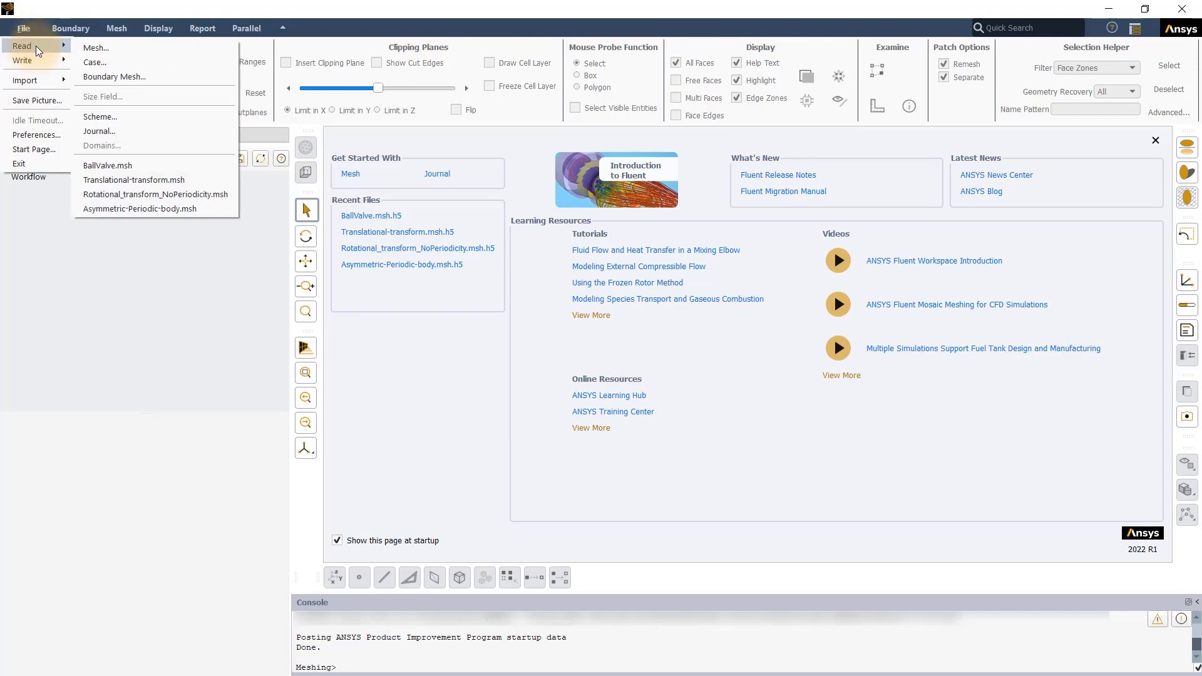
left_click(140, 53)
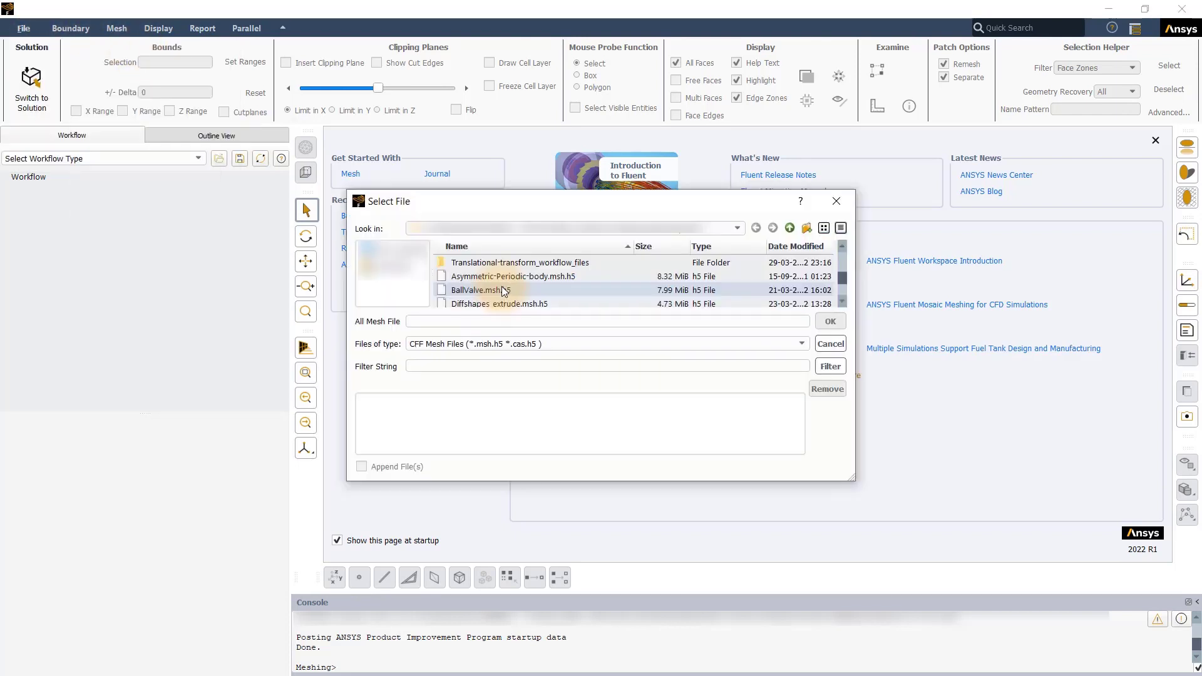
left_click(504, 291)
left_click(824, 324)
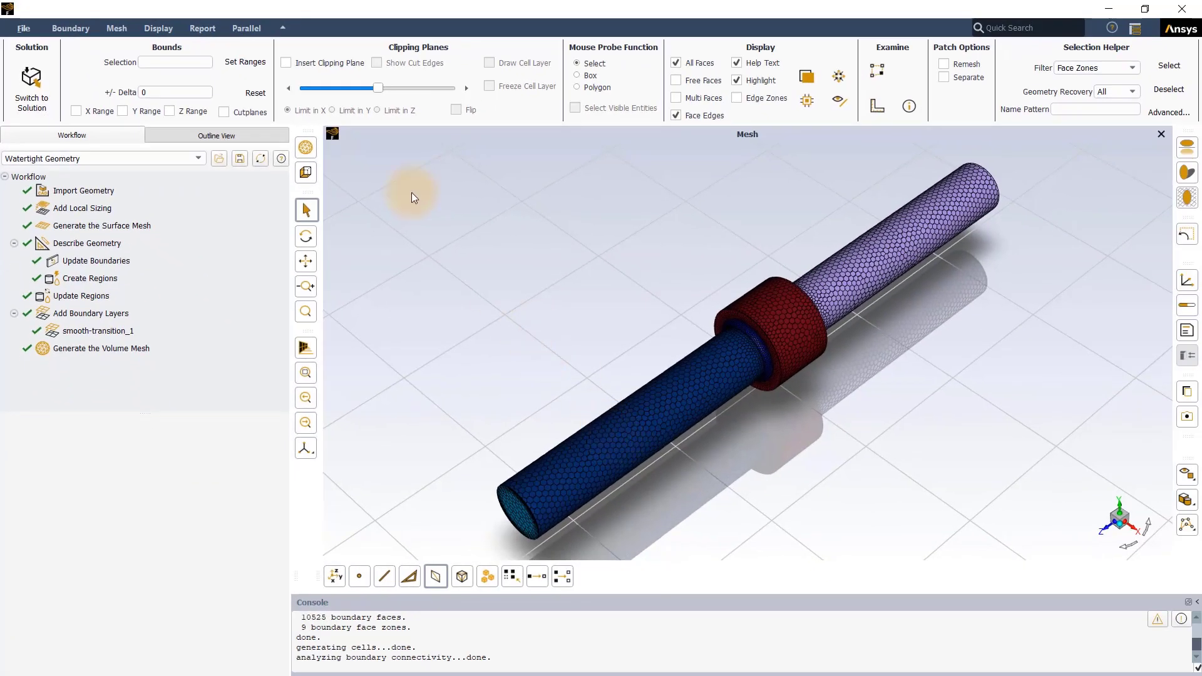
Clip the mesh display, draw only the fluid regions, and review the volume mesh settings
left_click(286, 62)
left_click(190, 297)
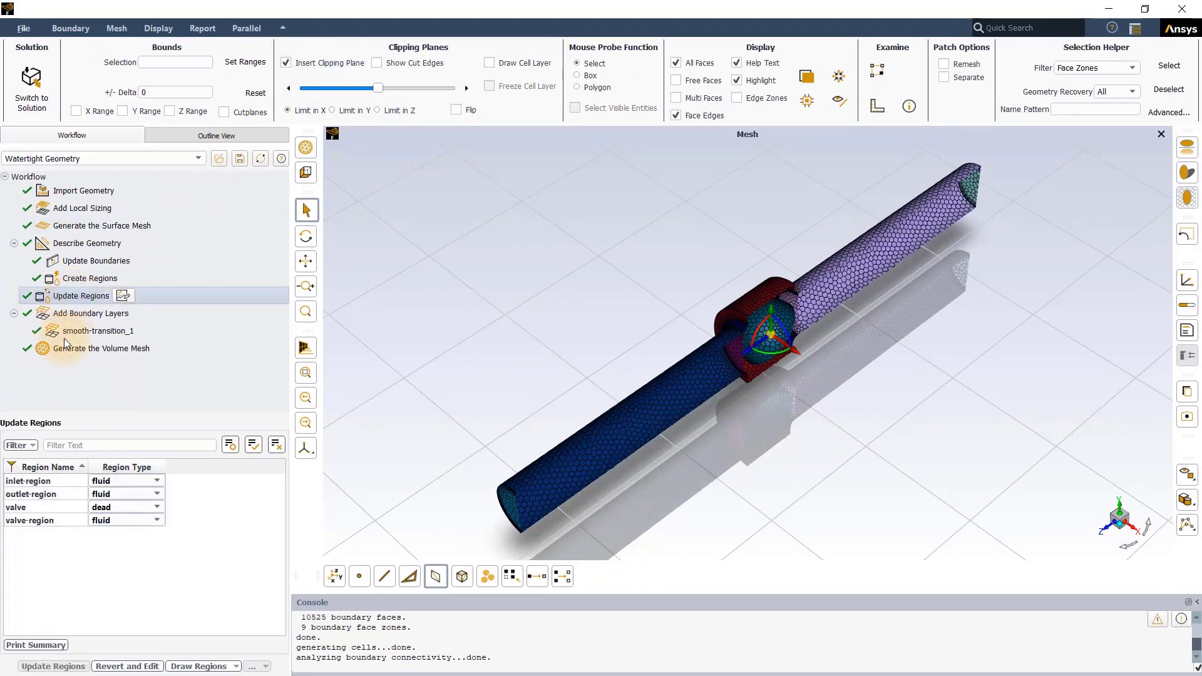
left_click(235, 666)
left_click(227, 640)
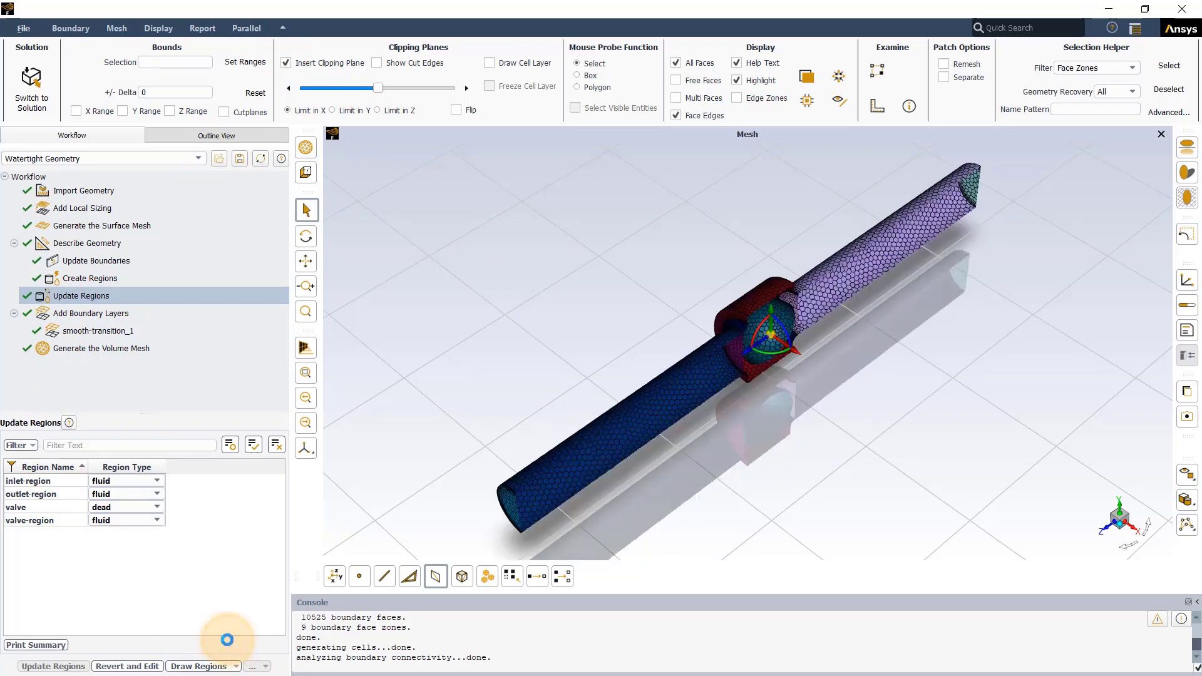
left_click(44, 509)
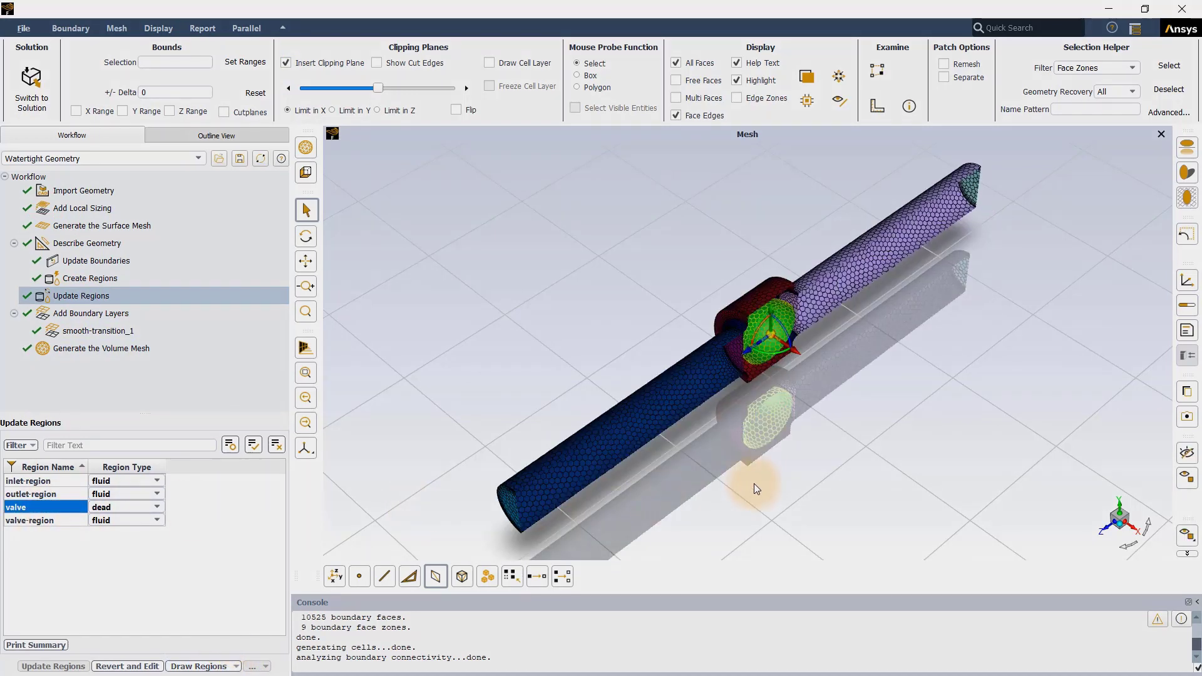
left_click(197, 350)
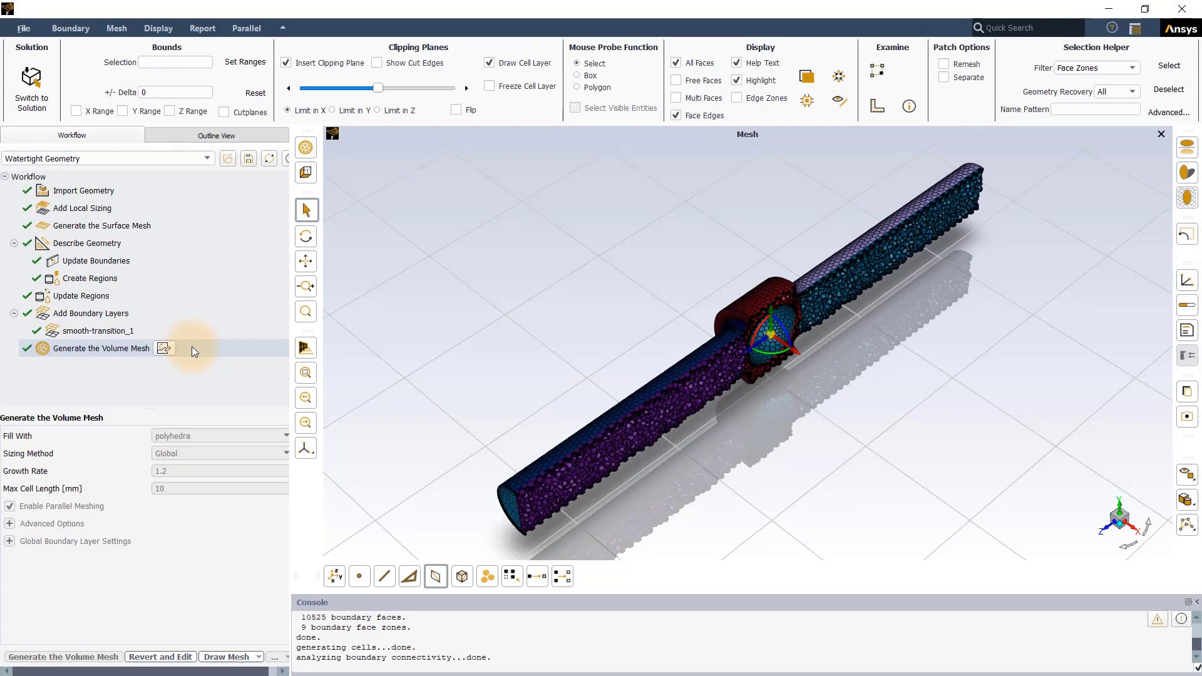
Insert an Extrude Volume Mesh task after Generate the Volume Mesh and select the inlet face
right_click(191, 349)
mouse_move(210, 357)
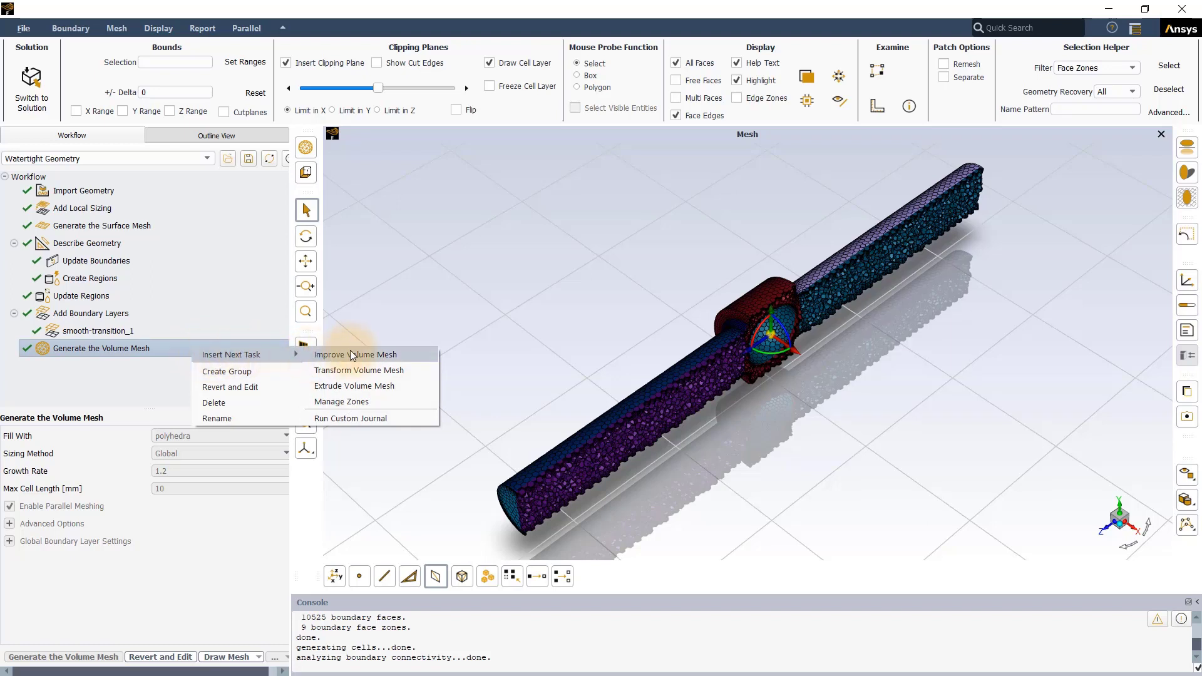
left_click(365, 387)
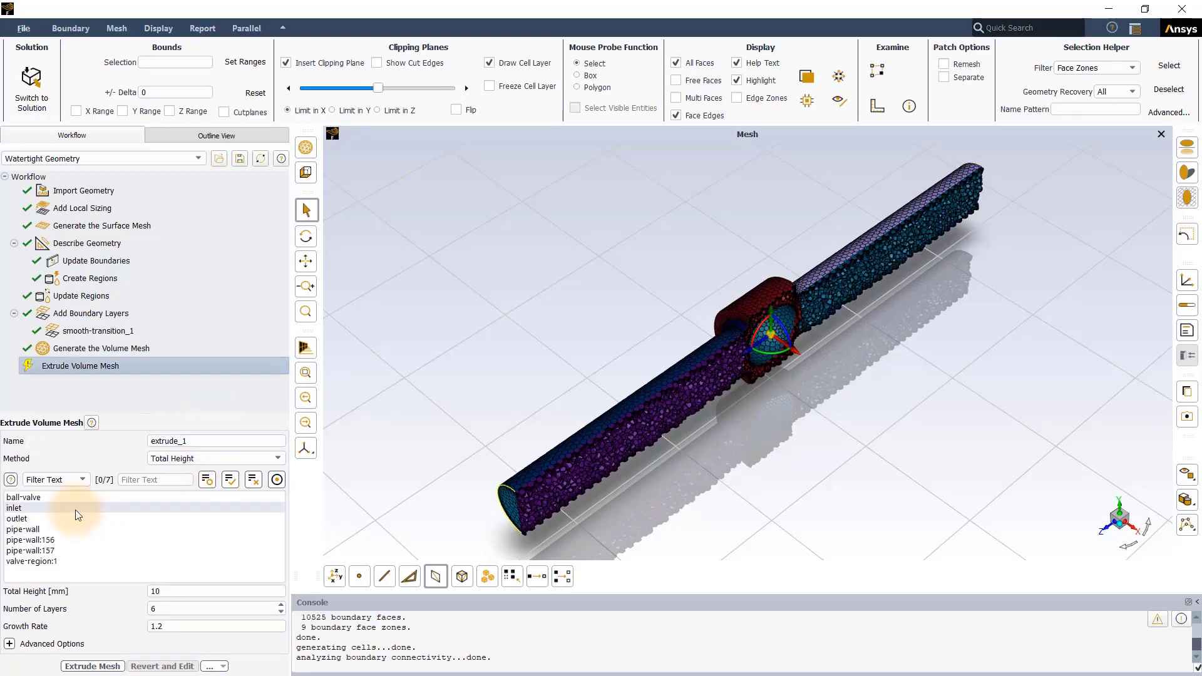
left_click(75, 509)
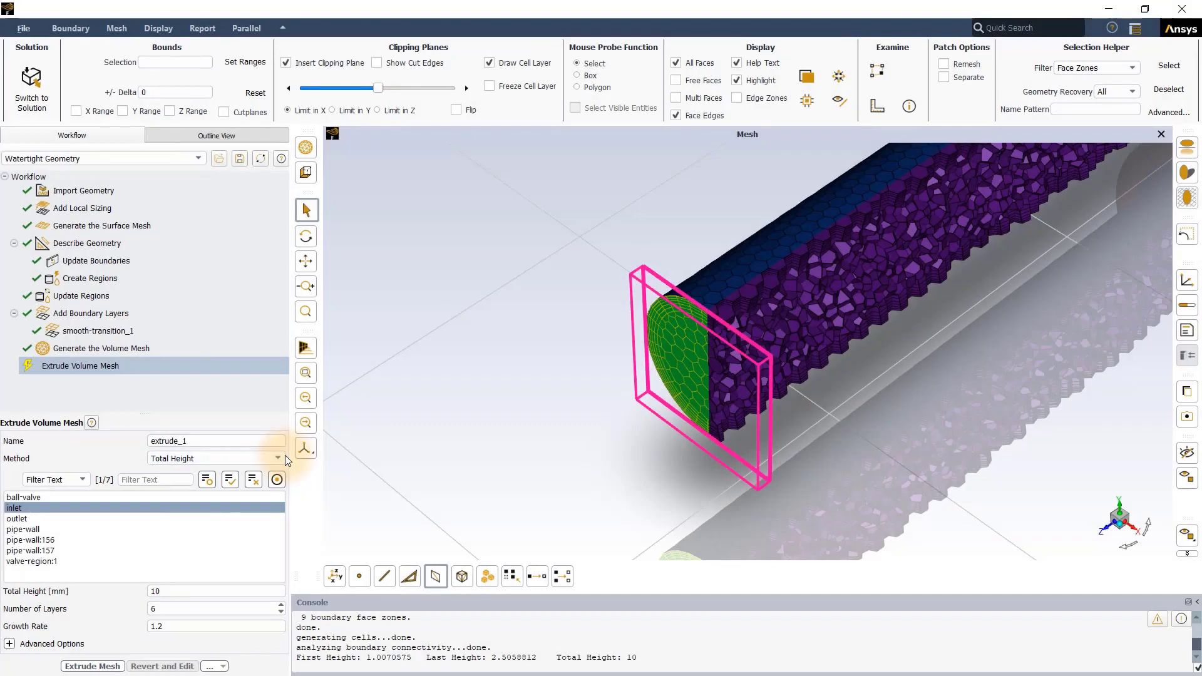
Extrude the inlet face by a Total Height of 30 mm in 15 layers
left_click(283, 458)
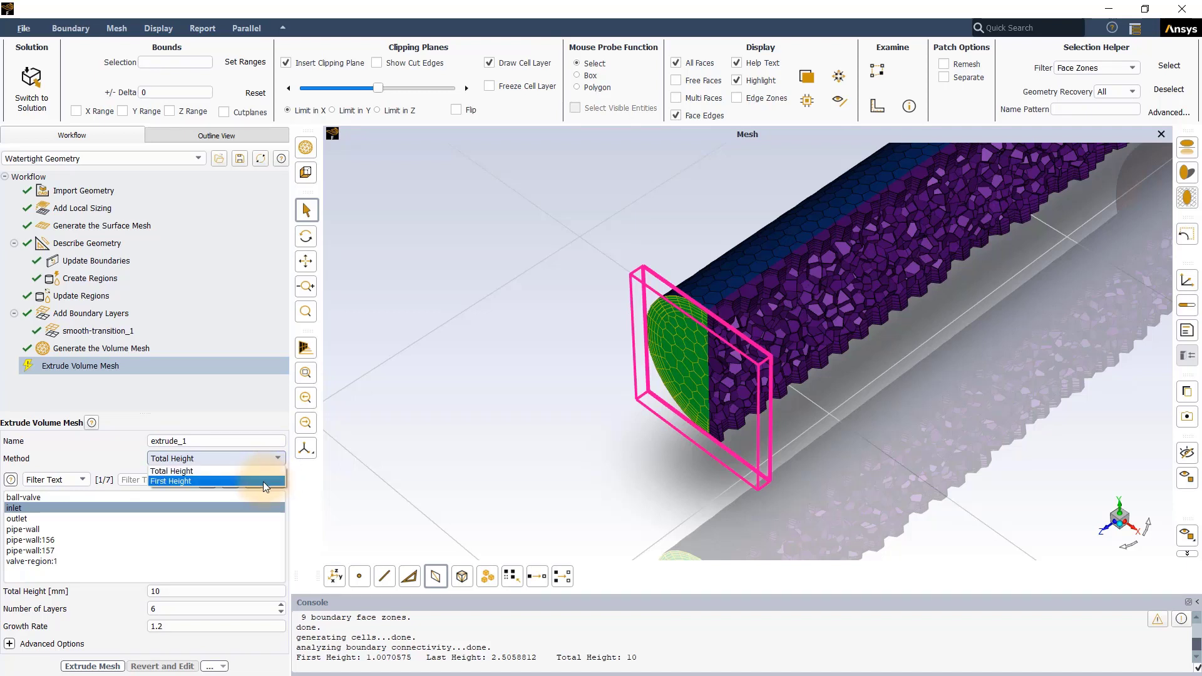
left_click(263, 480)
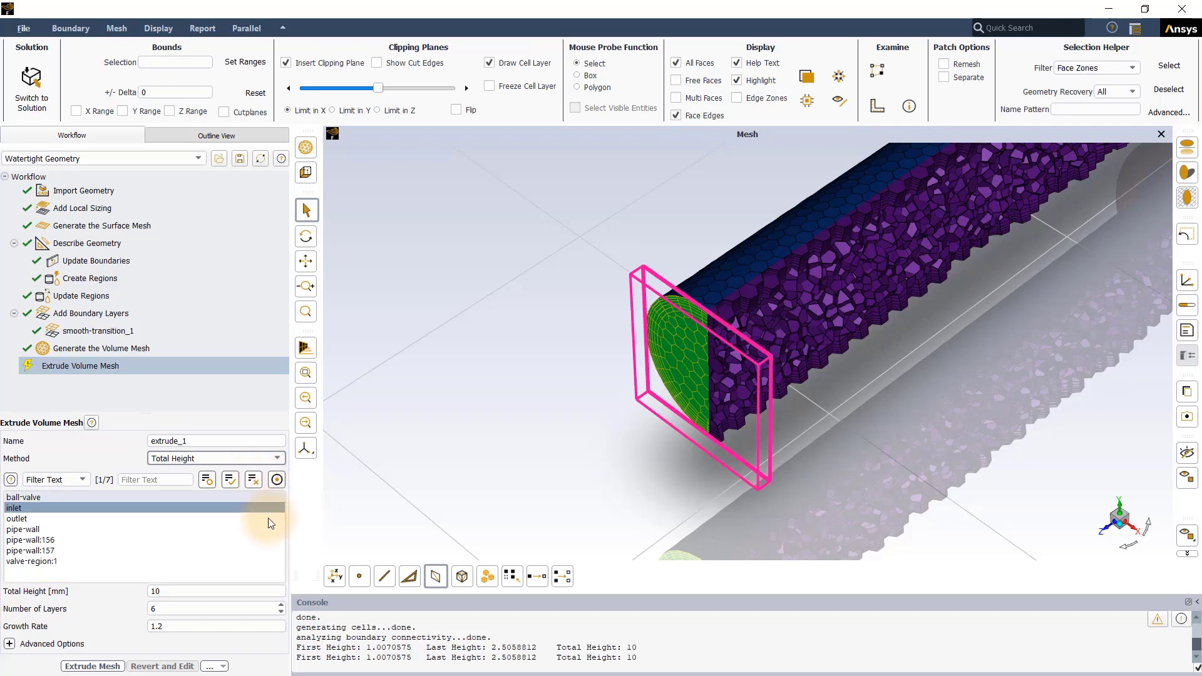
double_click(168, 591)
type("30")
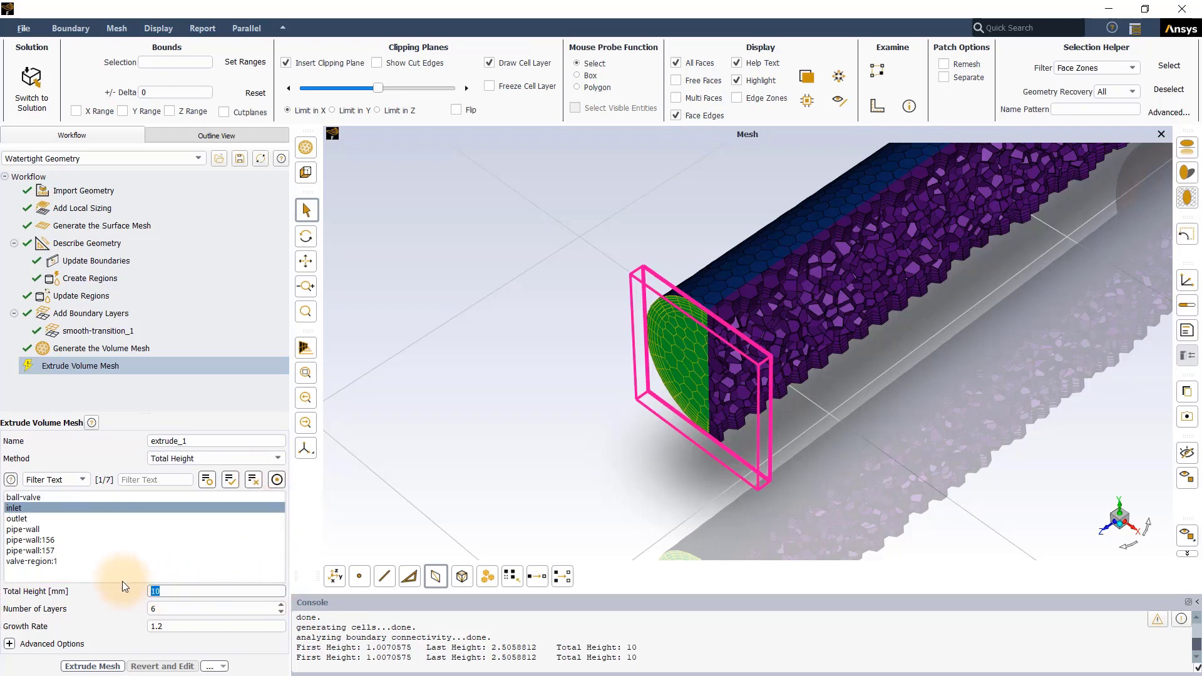
left_click(166, 608)
double_click(165, 607)
type("15")
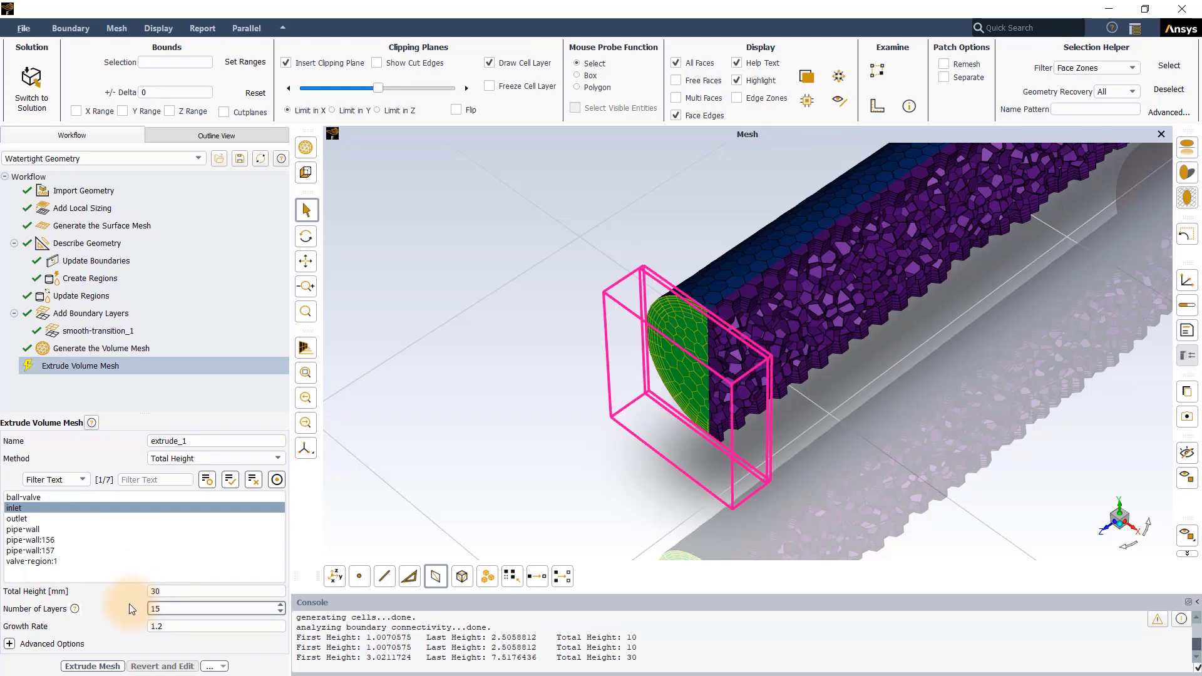
key("Return")
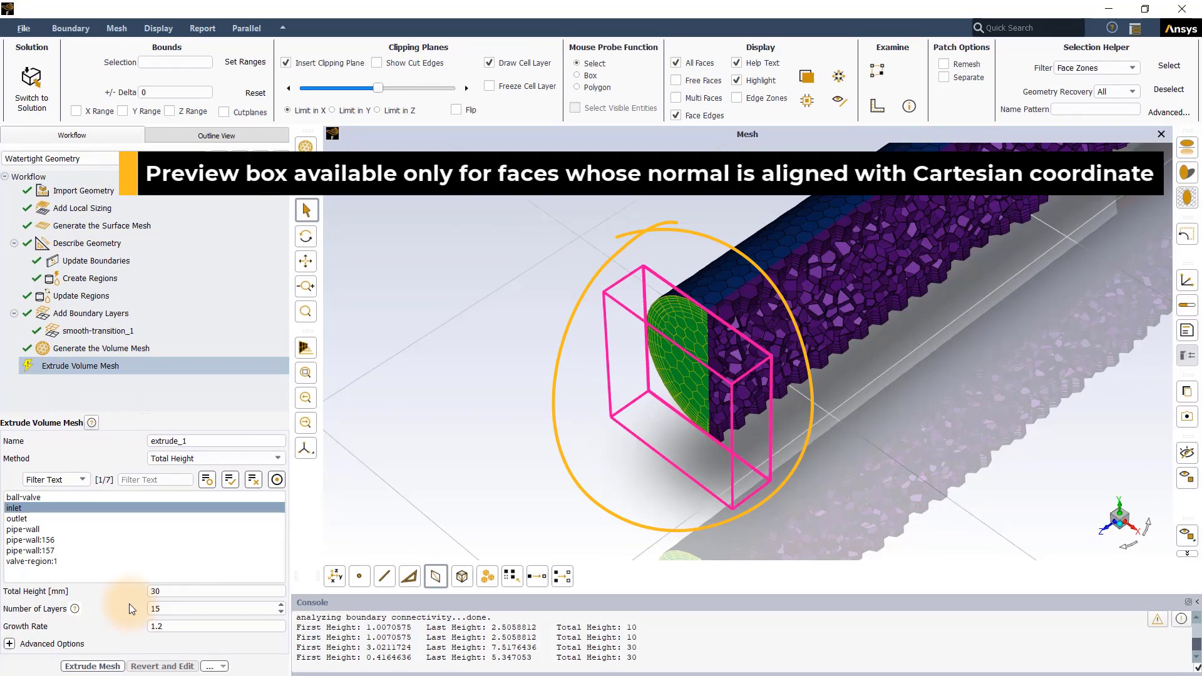
left_click(92, 664)
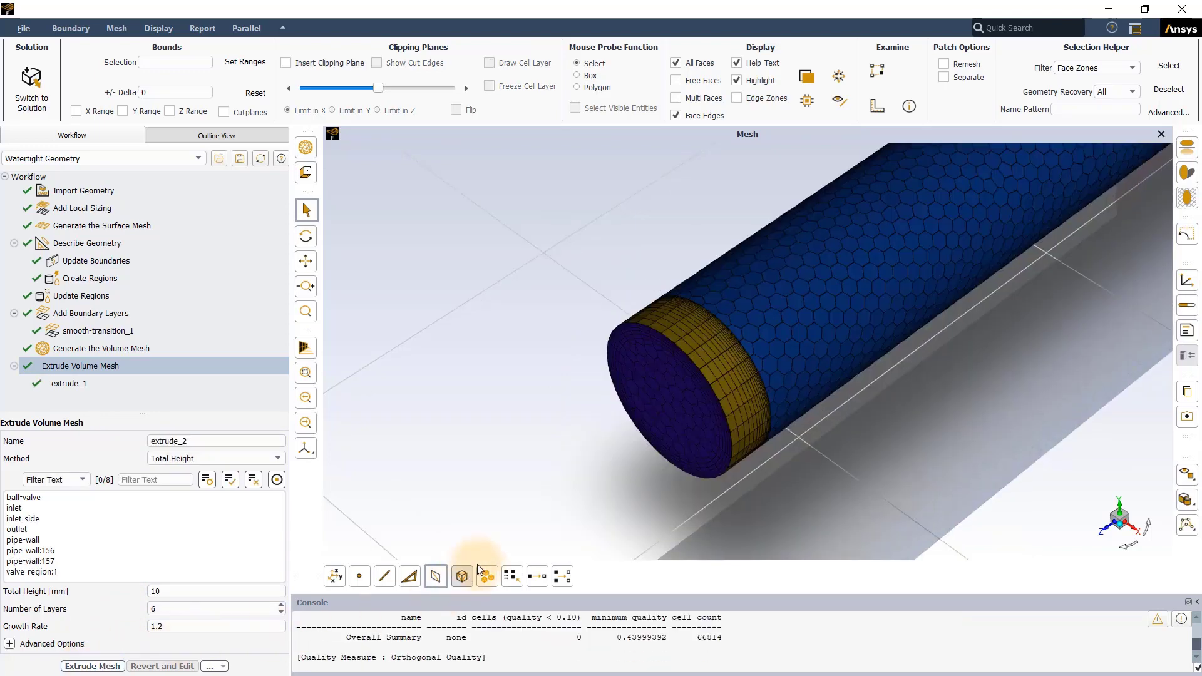
Zoom into the pipe end and select inlet in the new extrude_2 task's boundary list
scroll(739, 451, "up", 4)
scroll(724, 373, "up", 4)
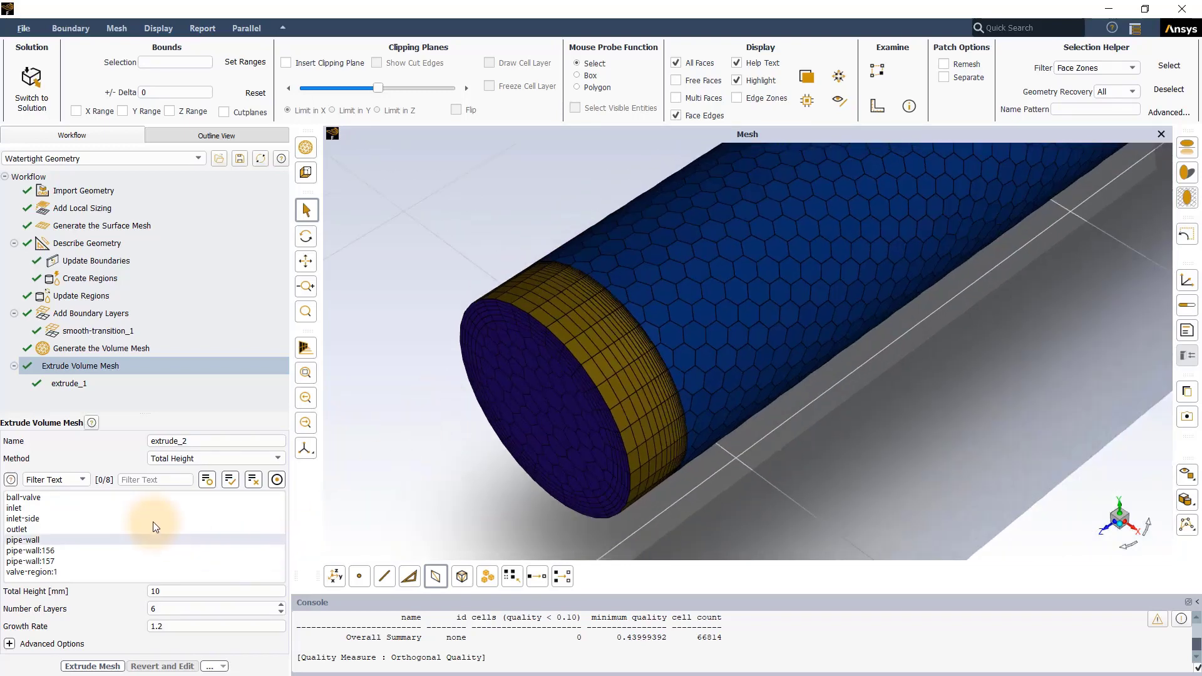
left_click(65, 509)
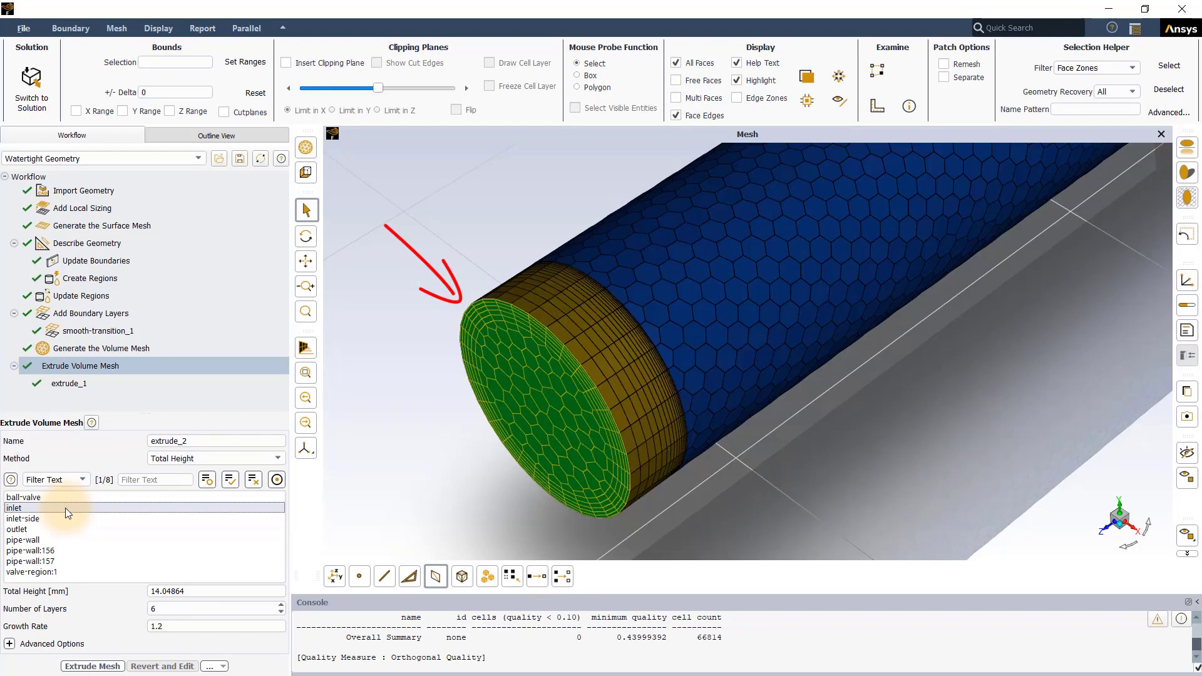
Revert extrude_1 and switch it to the First Height method with a 1 mm first layer on the inlet
left_click(69, 384)
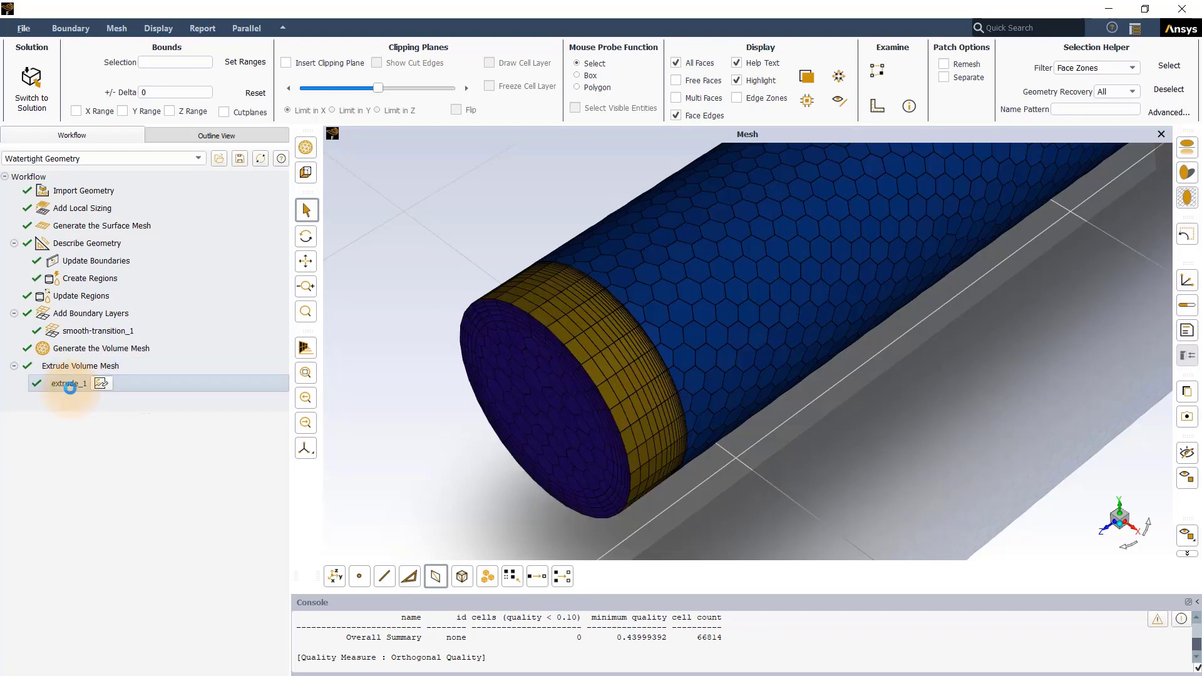
left_click(149, 667)
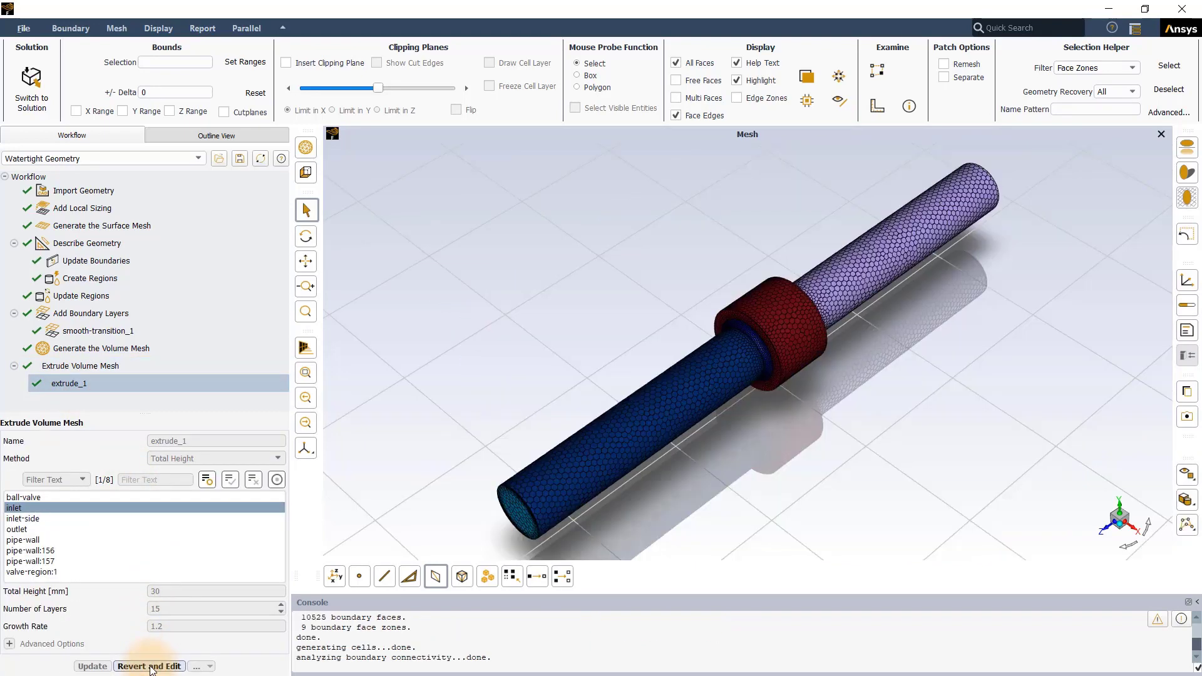
left_click(276, 458)
left_click(247, 481)
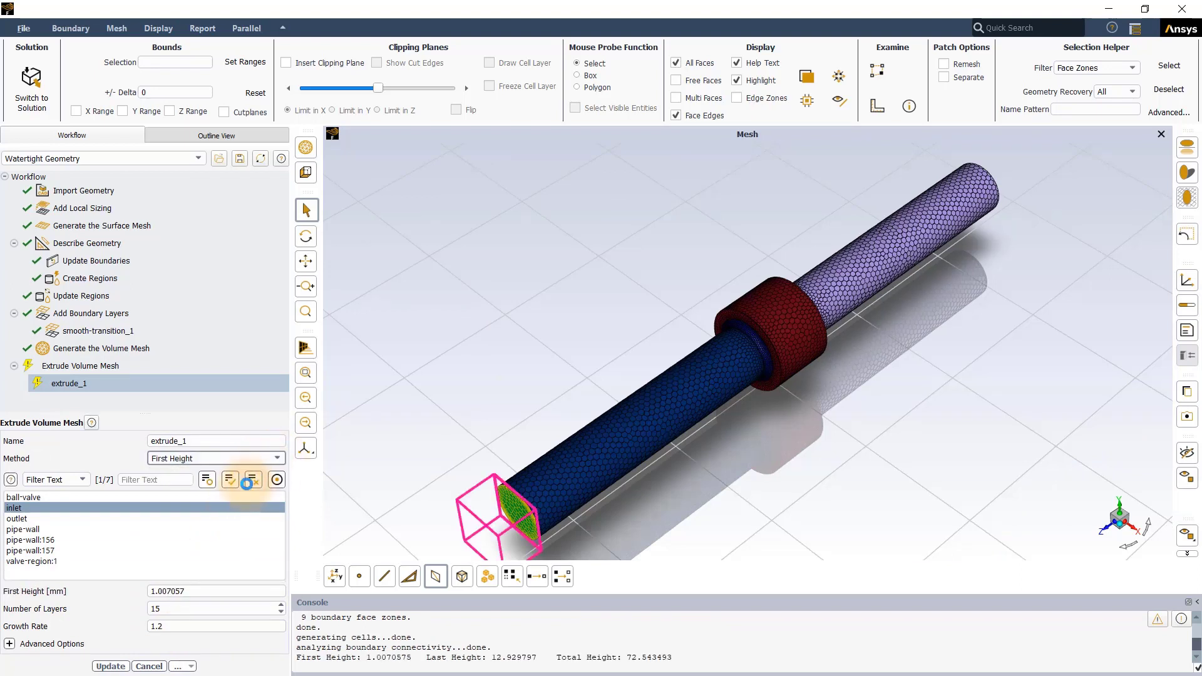
left_click(40, 508)
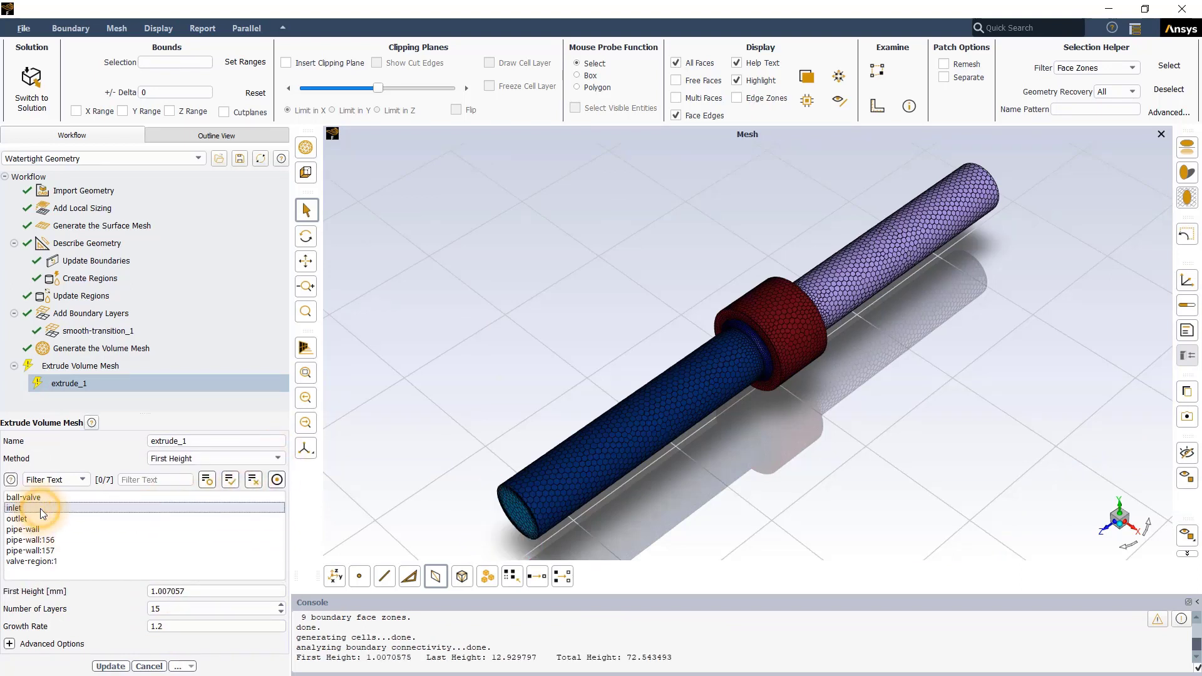
left_click(117, 510)
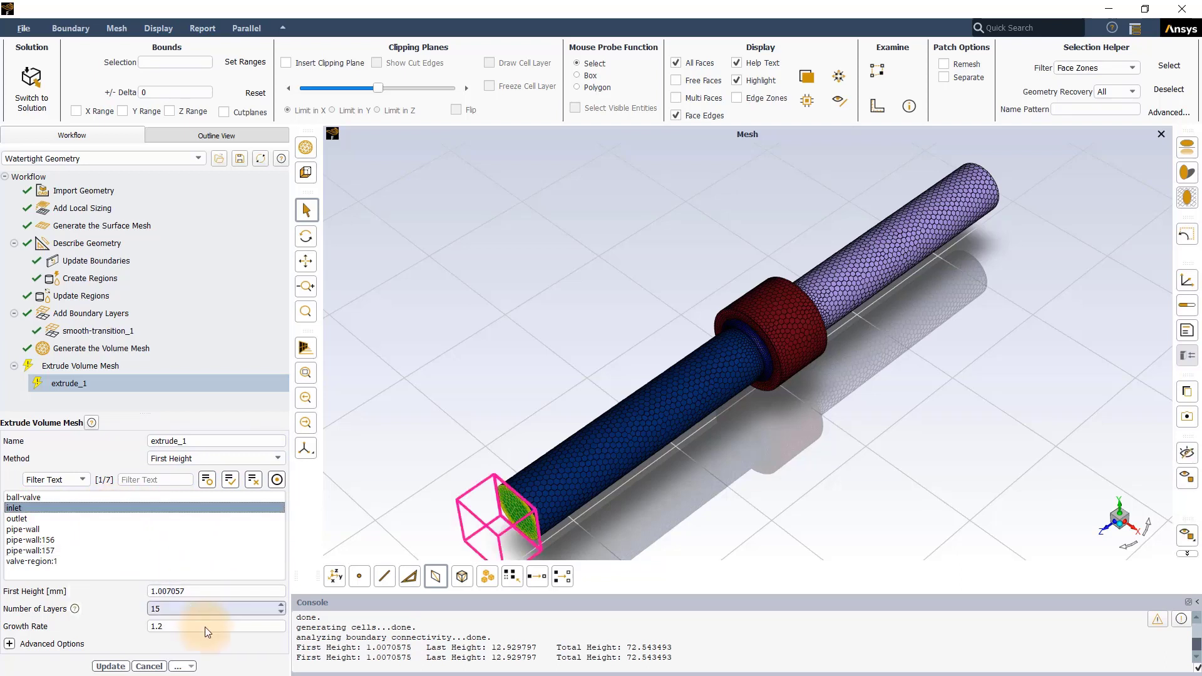
left_click_drag(209, 590, 115, 590)
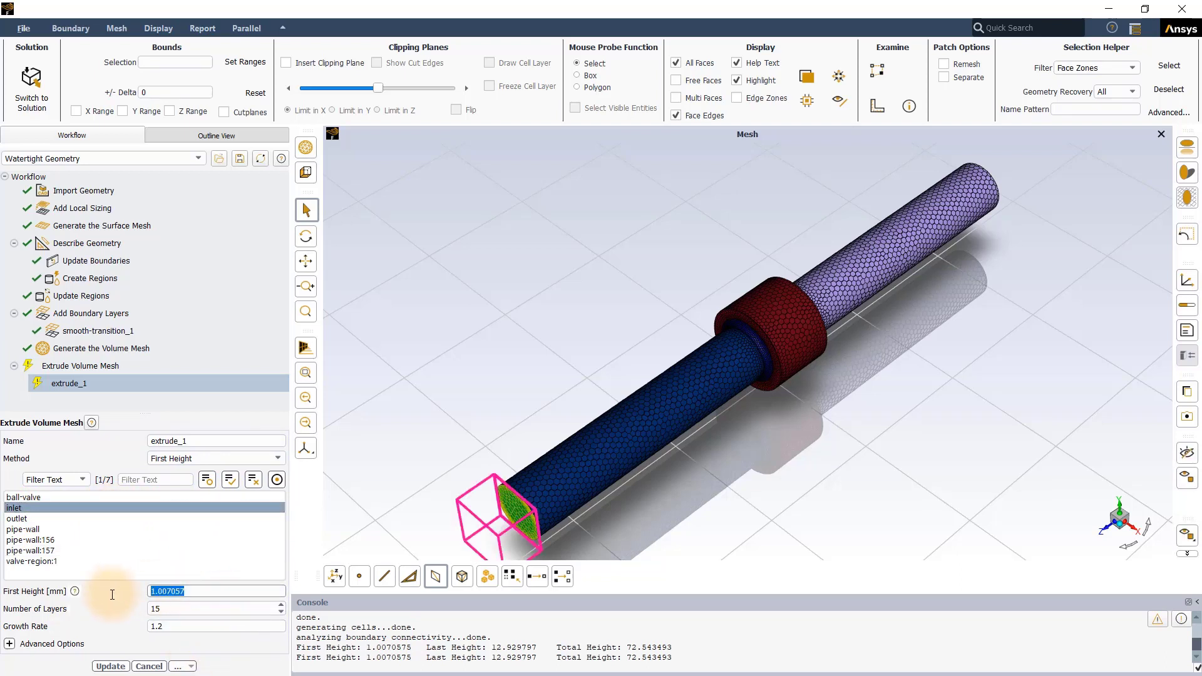
type("1")
key("Return")
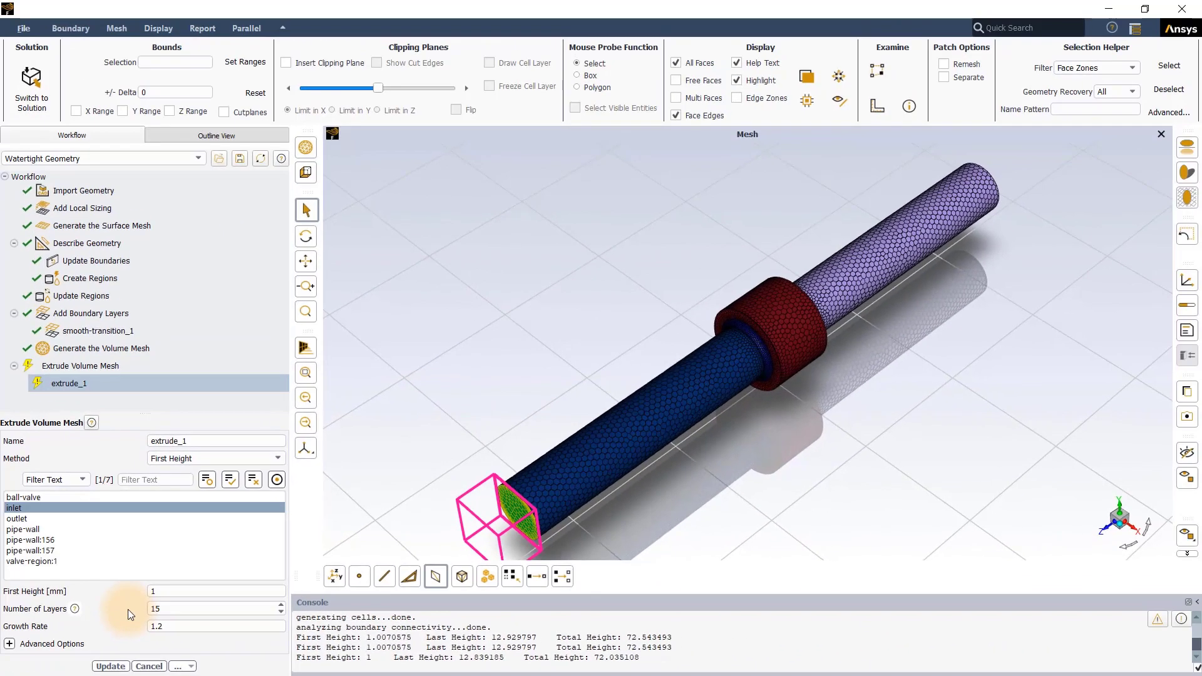
Update extrude_1 with the 1 mm first height and zoom in on the inlet cells
left_click(111, 667)
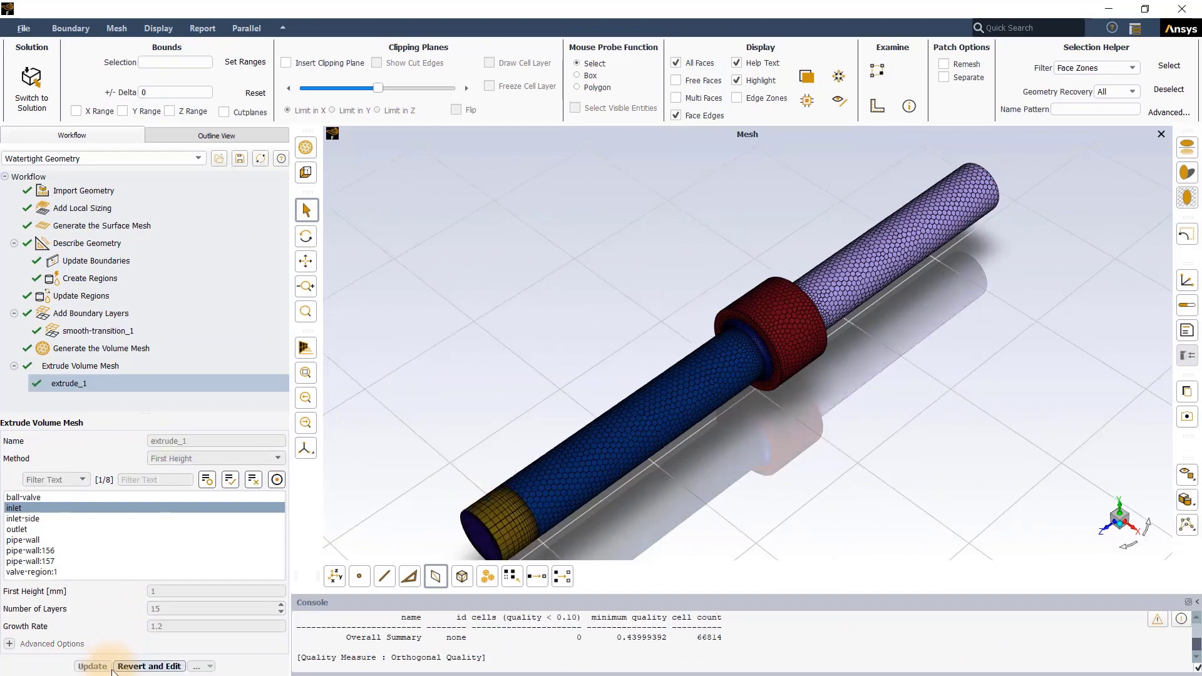
scroll(457, 536, "up", 8)
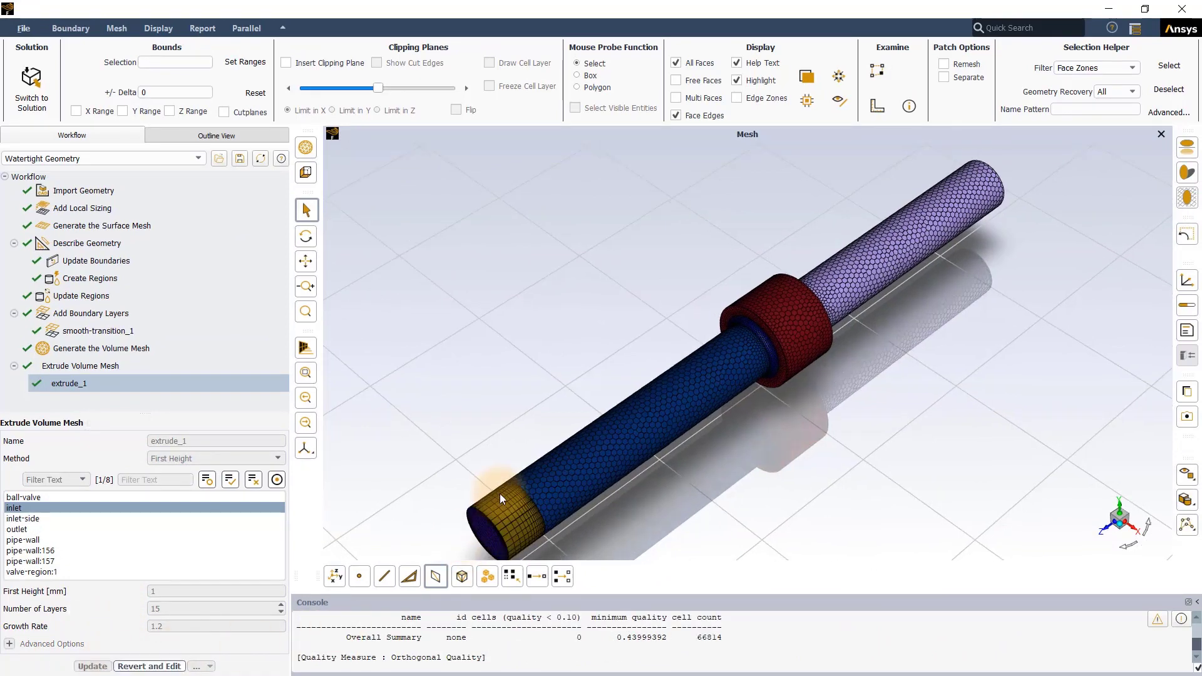
scroll(721, 285, "up", 2)
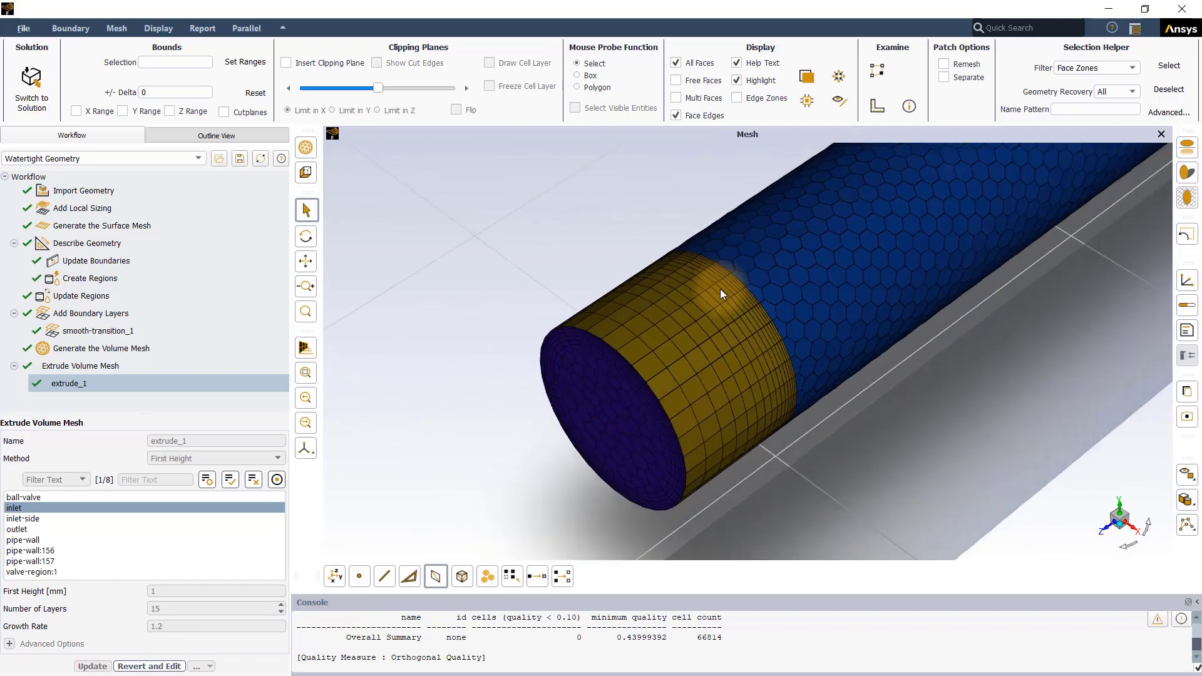
scroll(505, 382, "up", 2)
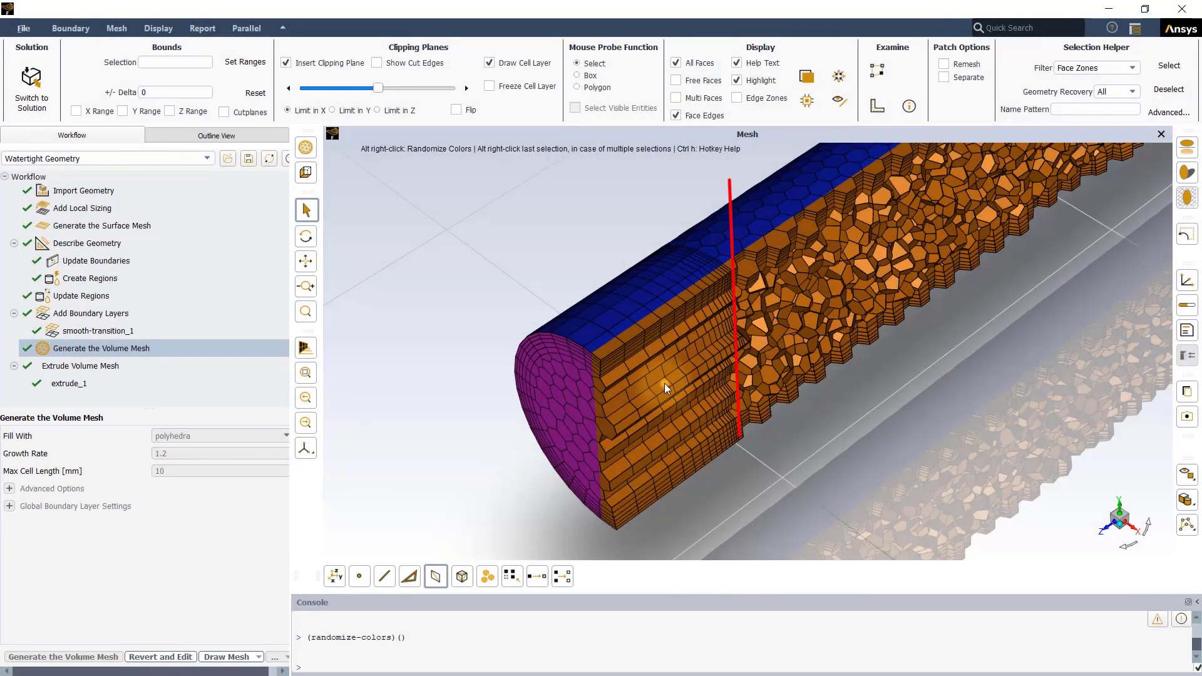
Identify the inlet cells' zone, then revert extrude_1 for editing
left_click(663, 383)
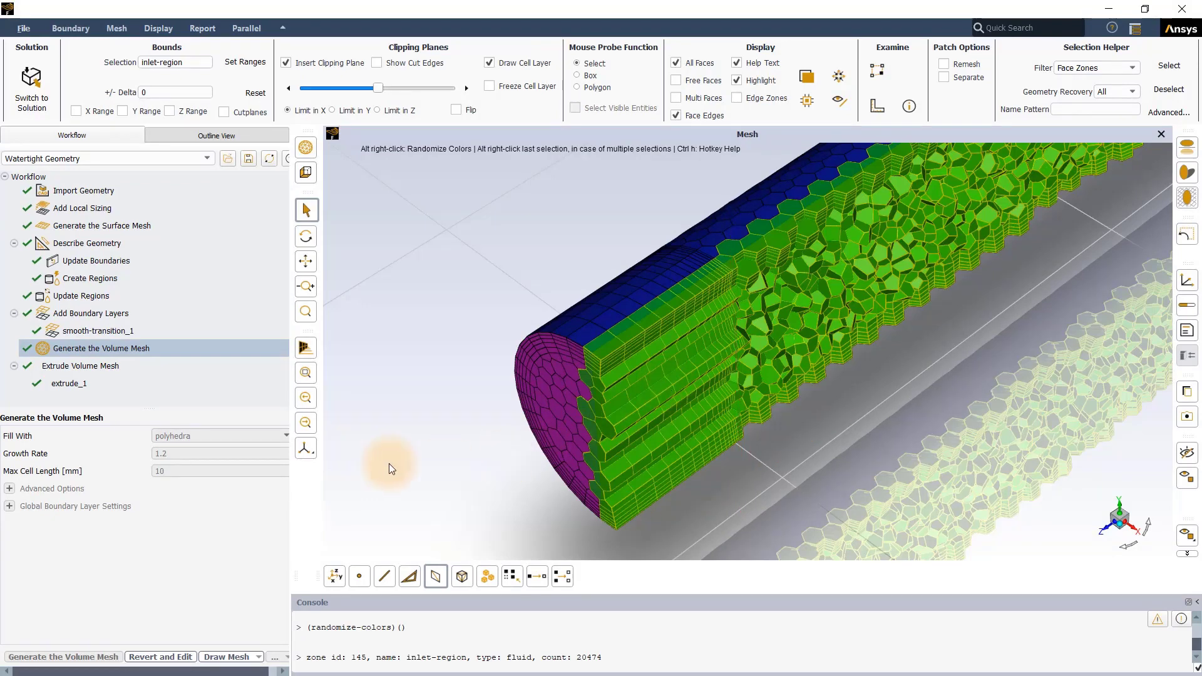
left_click(70, 384)
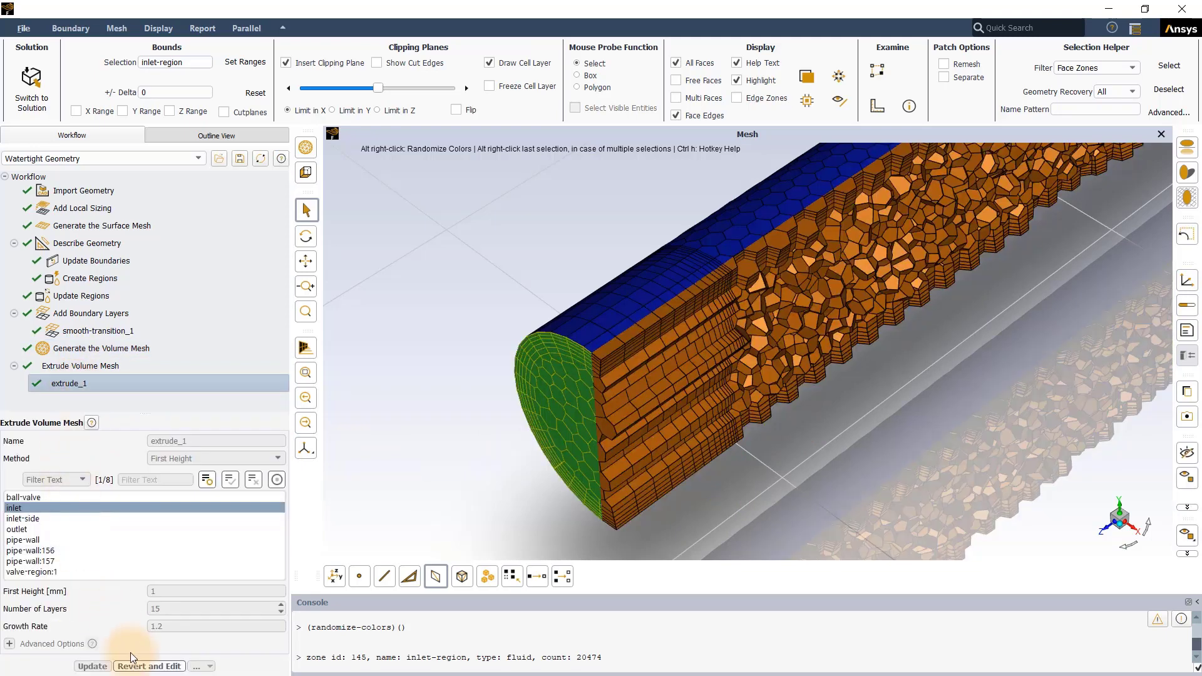
left_click(141, 667)
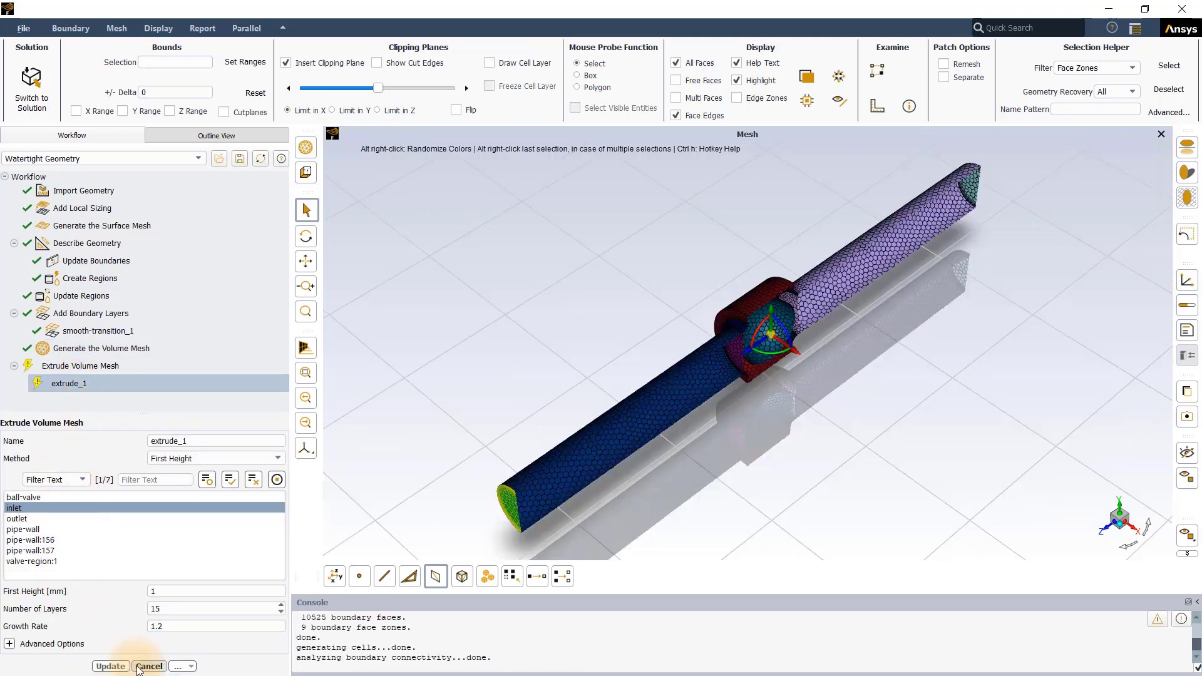
Turn off Merge with Adjacent Region, re-extrude, and check the inlet-region-extruded-cells-1 zone
left_click(9, 645)
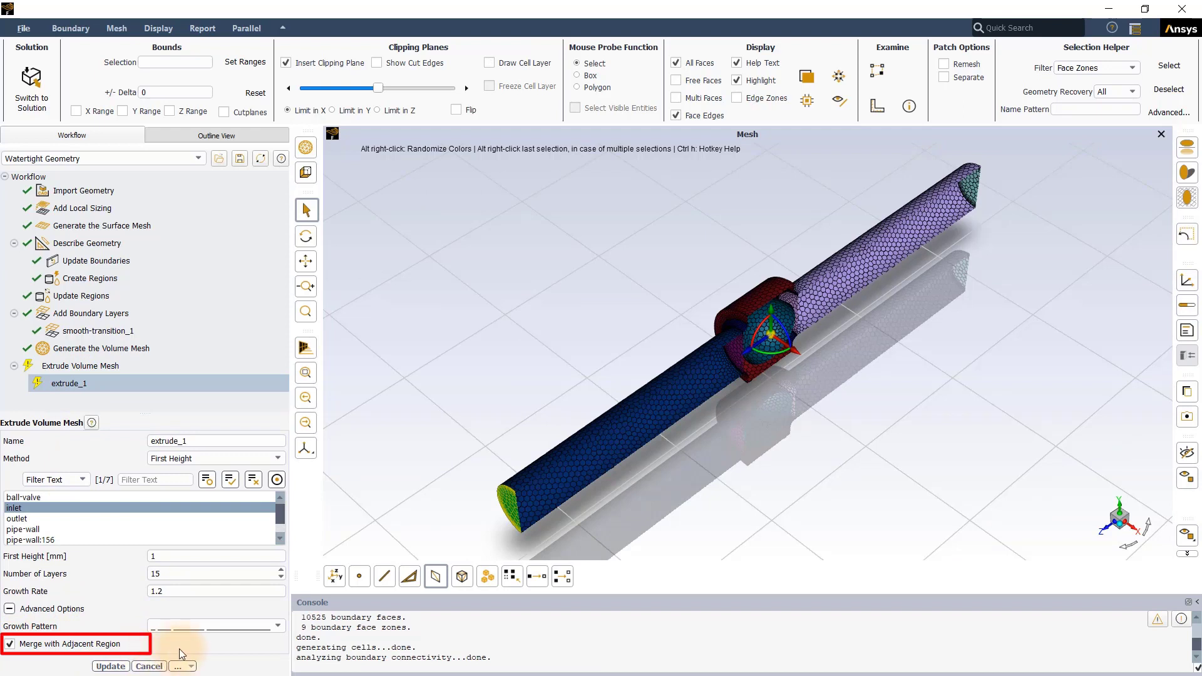
left_click(10, 644)
left_click(100, 667)
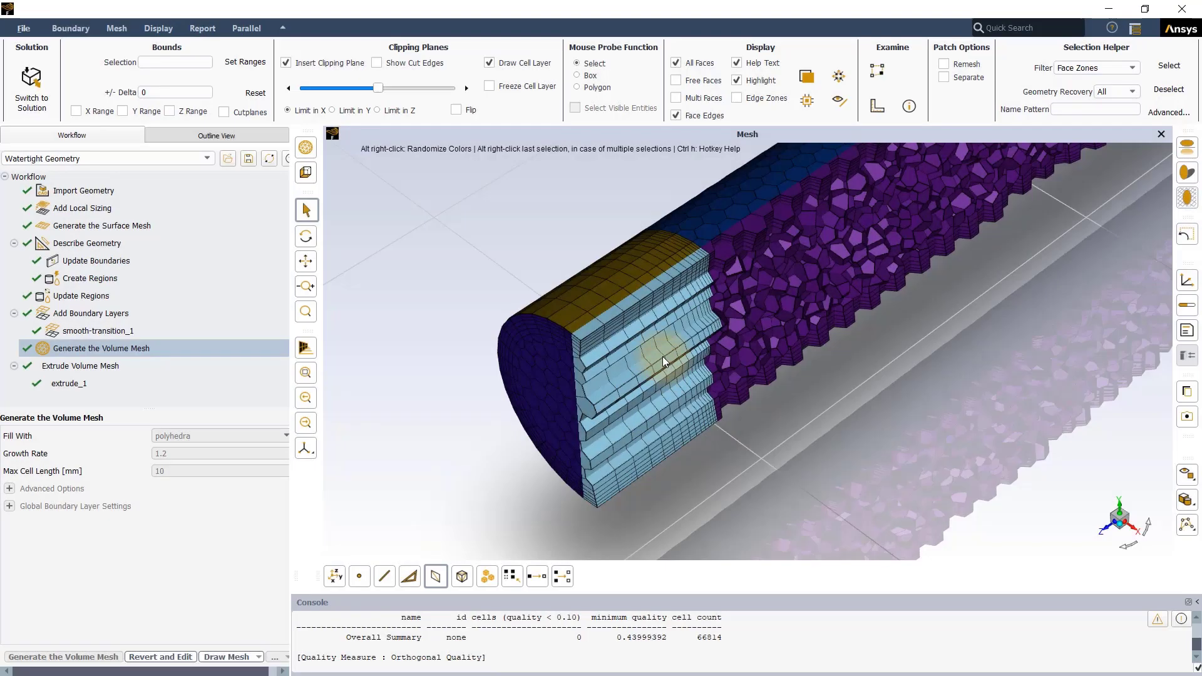
left_click(663, 356)
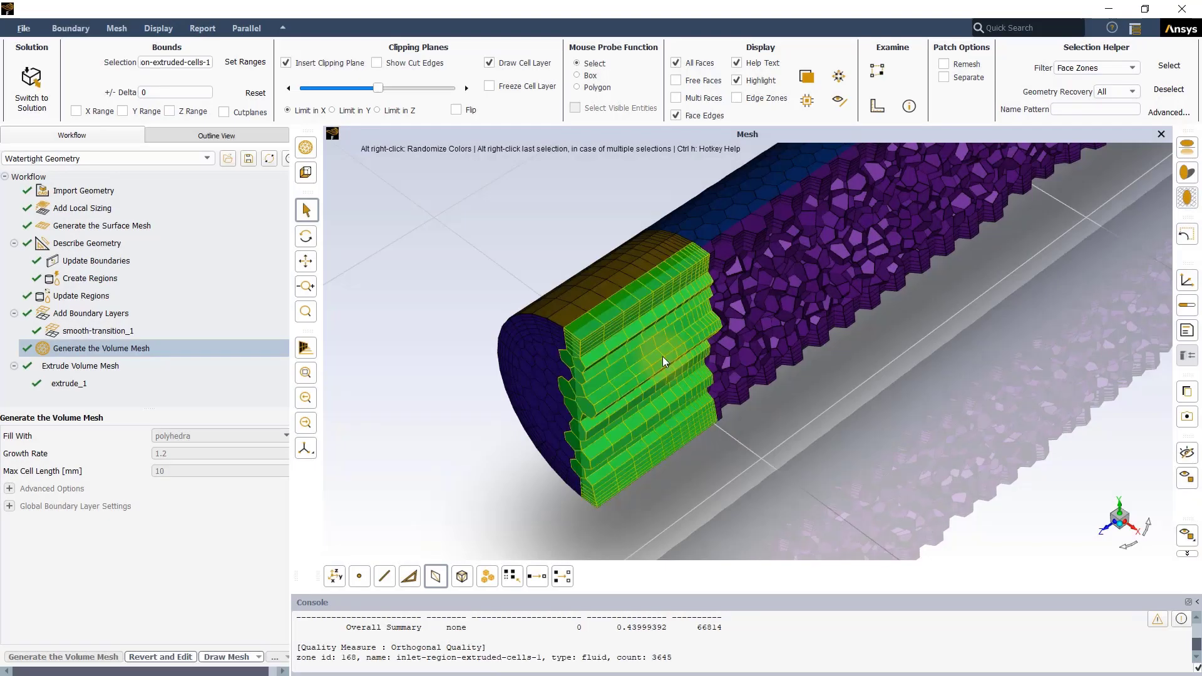
Extrude curve_1 and curve_4 by 20 mm in 10 layers, then orient the view obliquely
left_click(821, 275)
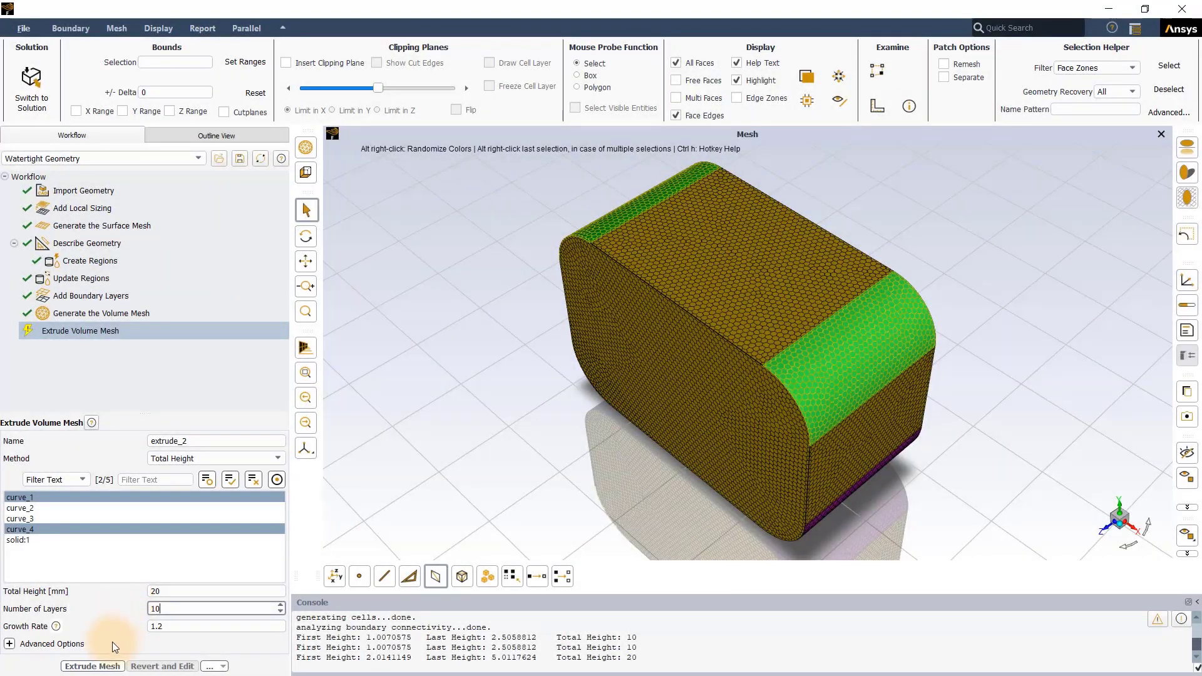
left_click(100, 667)
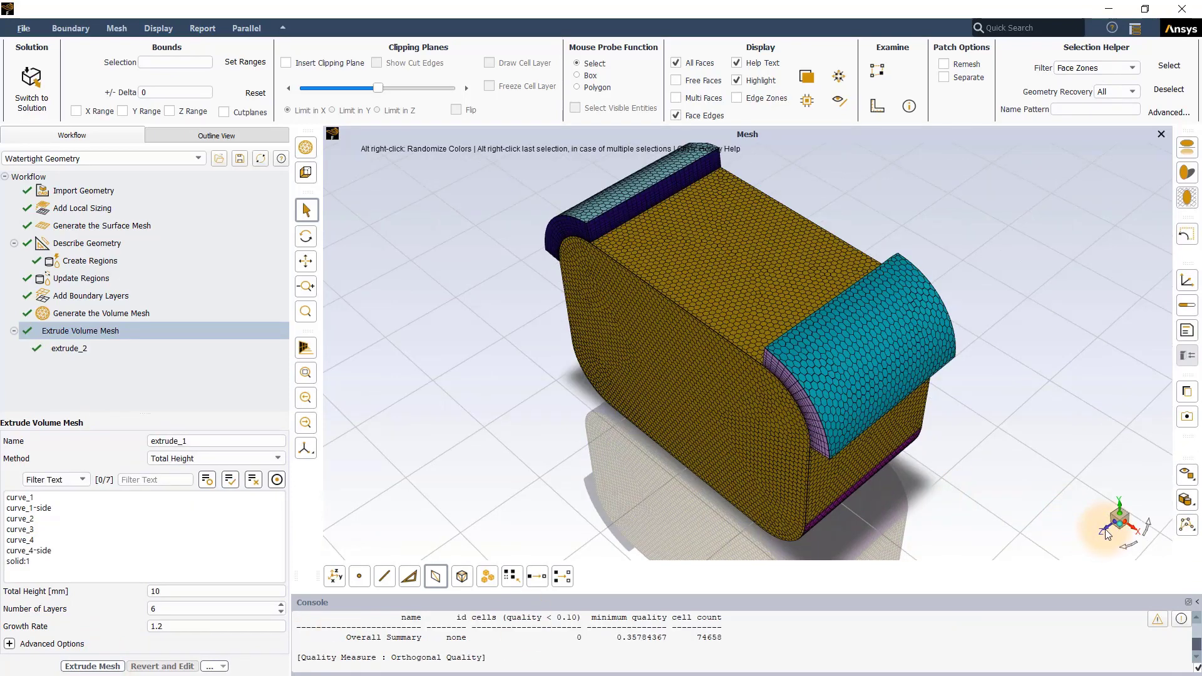
left_click(1103, 530)
scroll(734, 224, "up", 3)
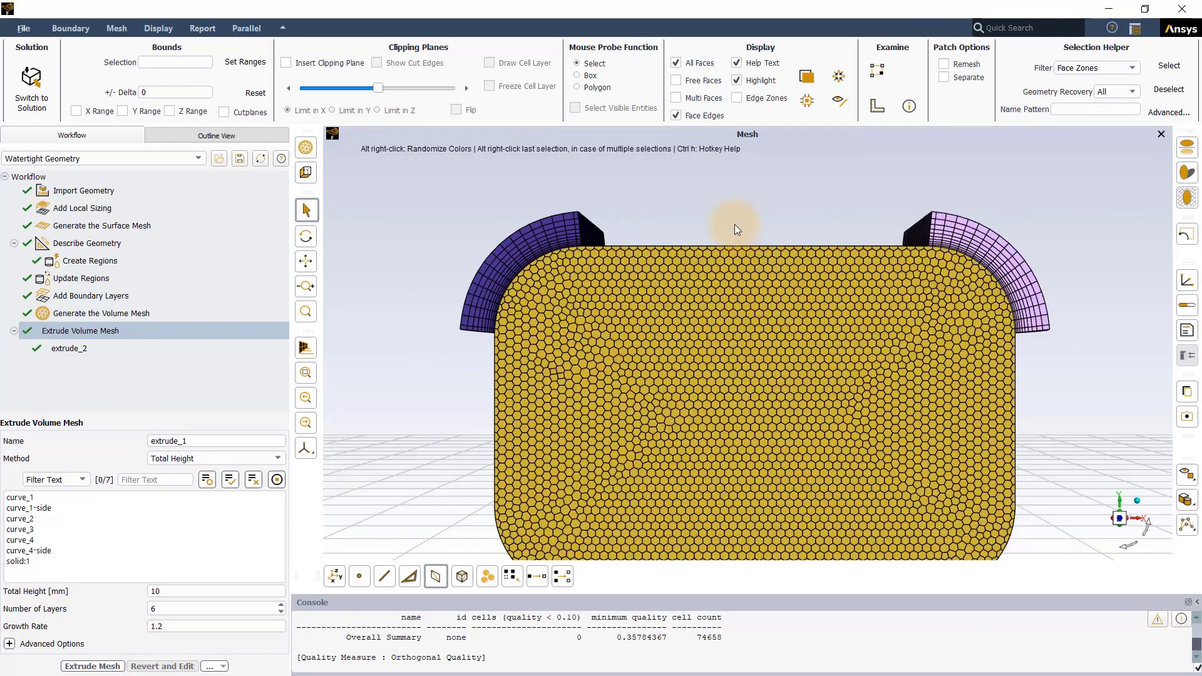
left_click_drag(377, 417, 560, 472)
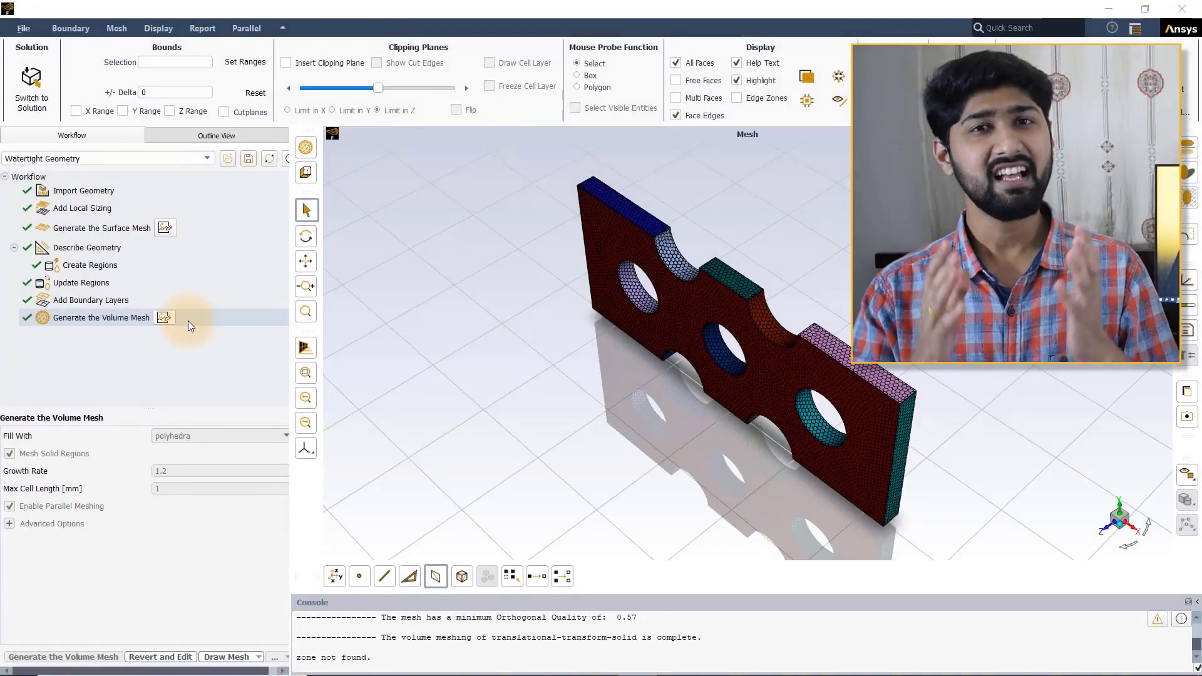
Insert a Transform Volume Mesh task after volume meshing, keeping its type Translational
right_click(192, 321)
mouse_move(209, 325)
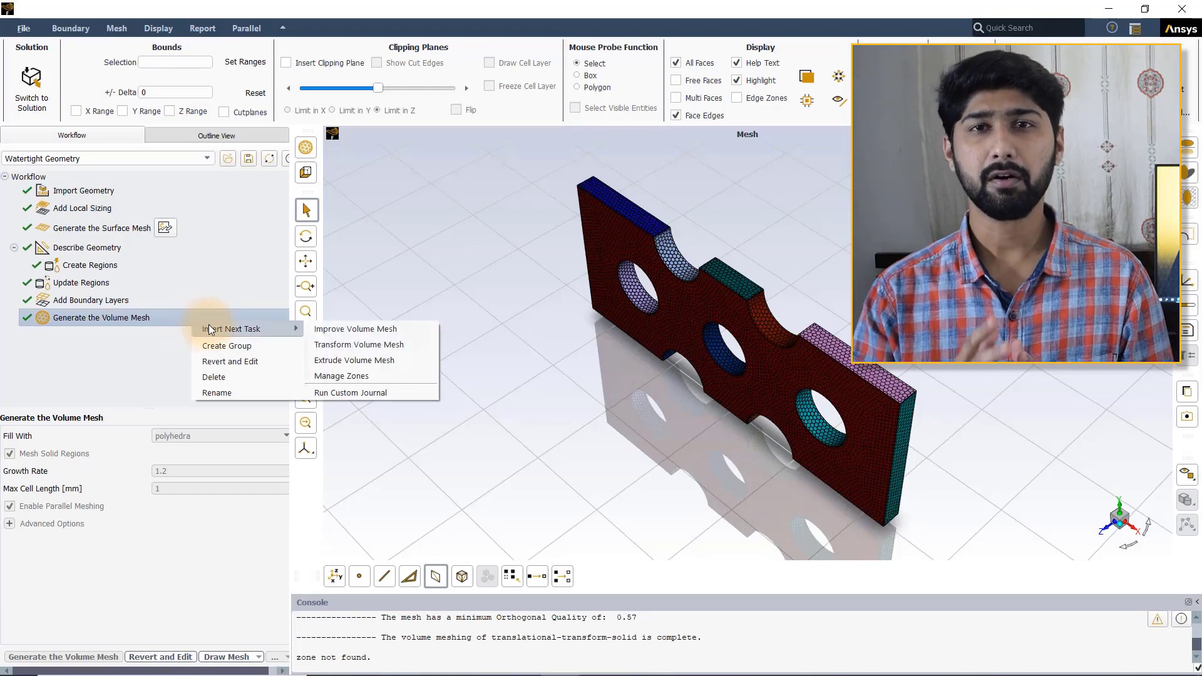
left_click(376, 345)
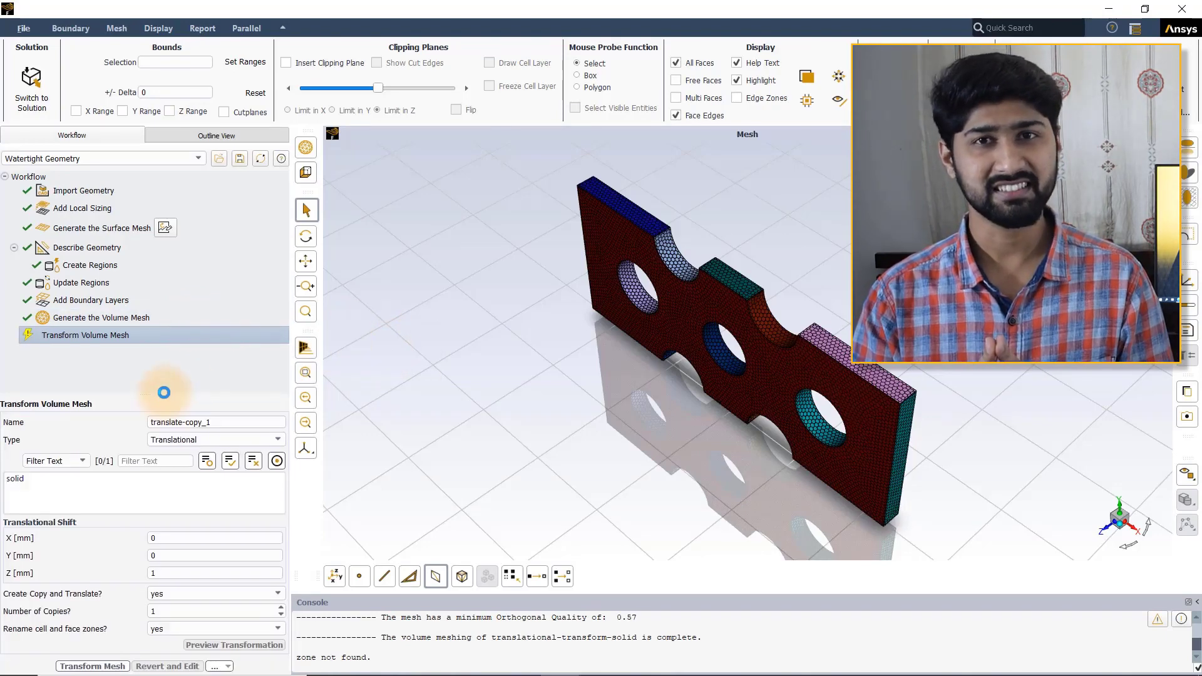
left_click(277, 438)
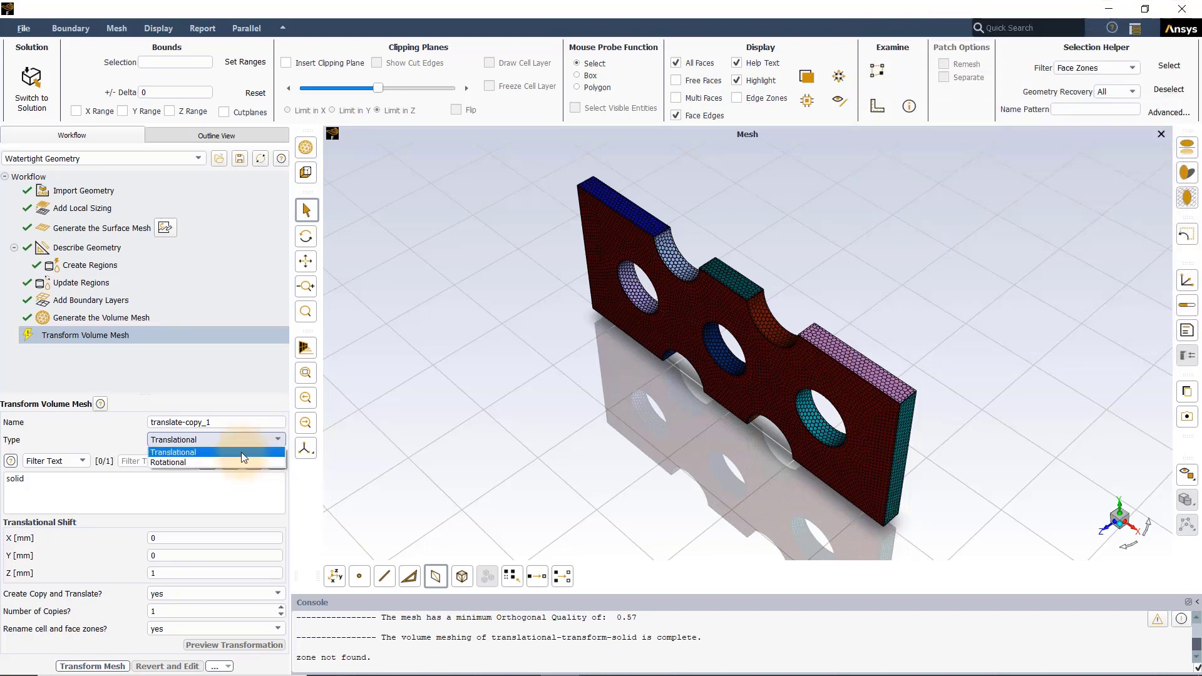
left_click(242, 452)
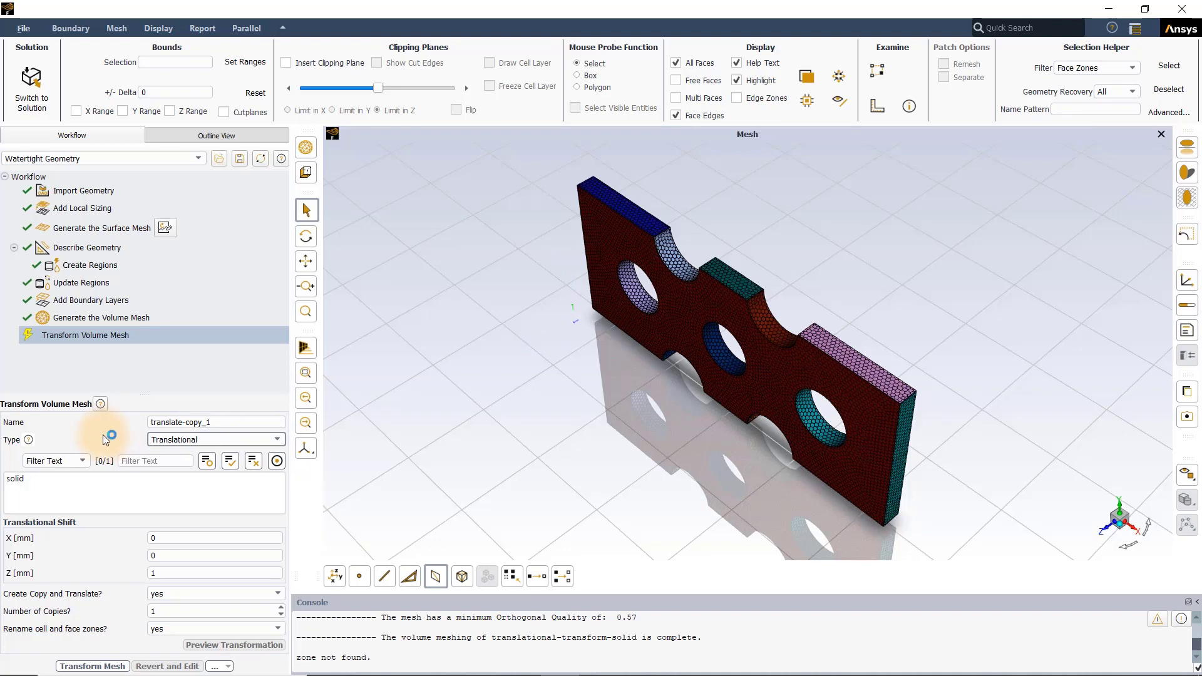
Select the solid zone and preview moving it 5.5 mm in Z without copying
left_click(36, 478)
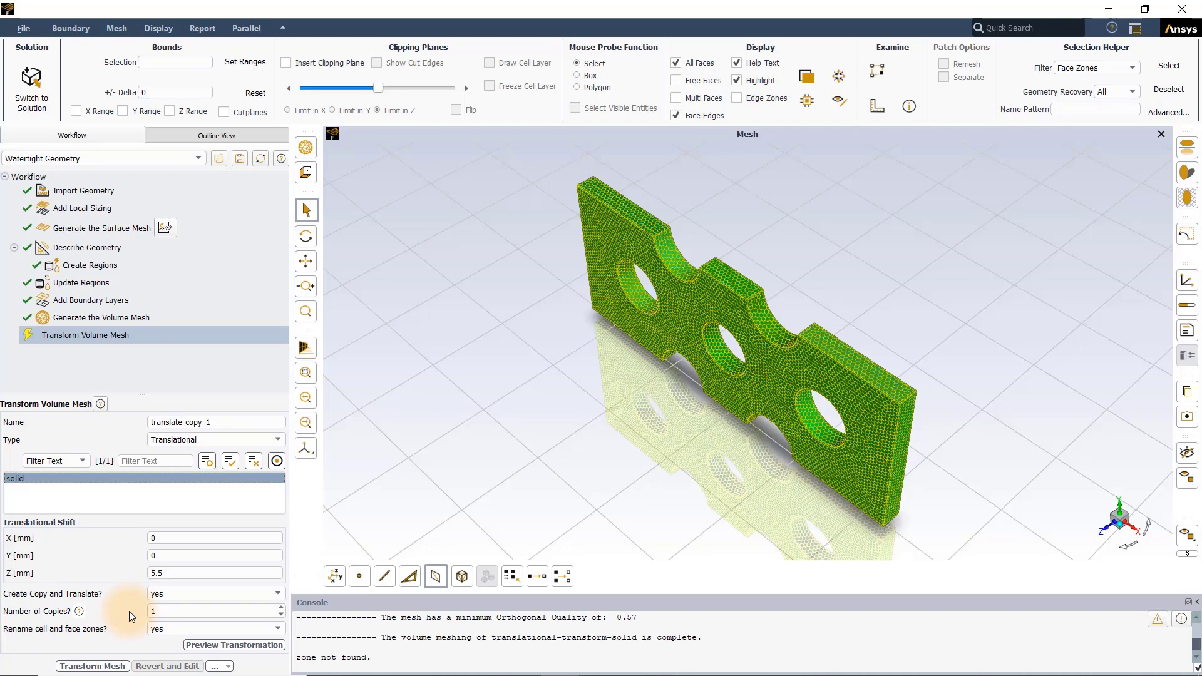
left_click(278, 594)
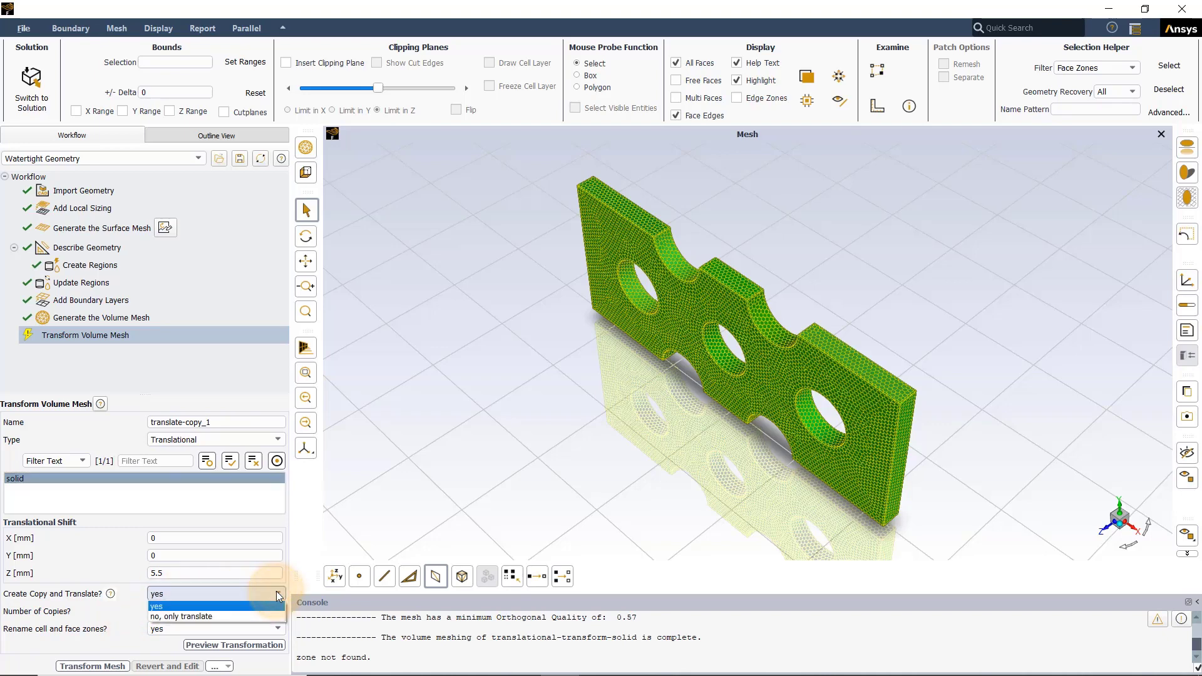
left_click(238, 616)
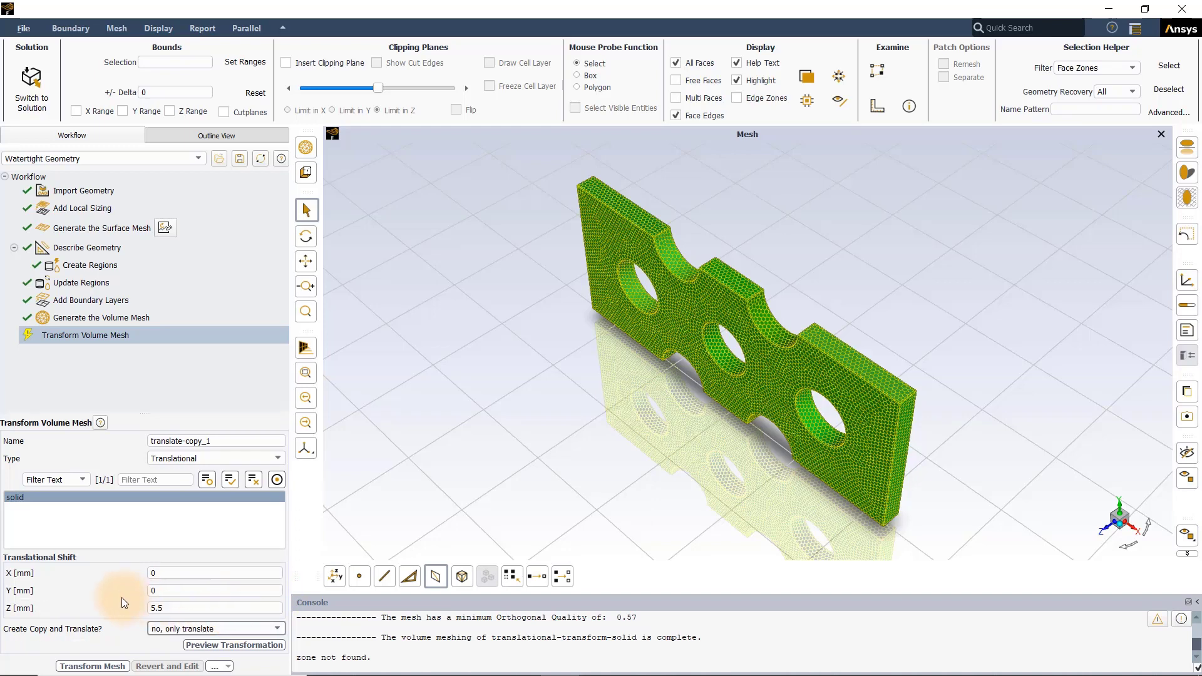
left_click(204, 645)
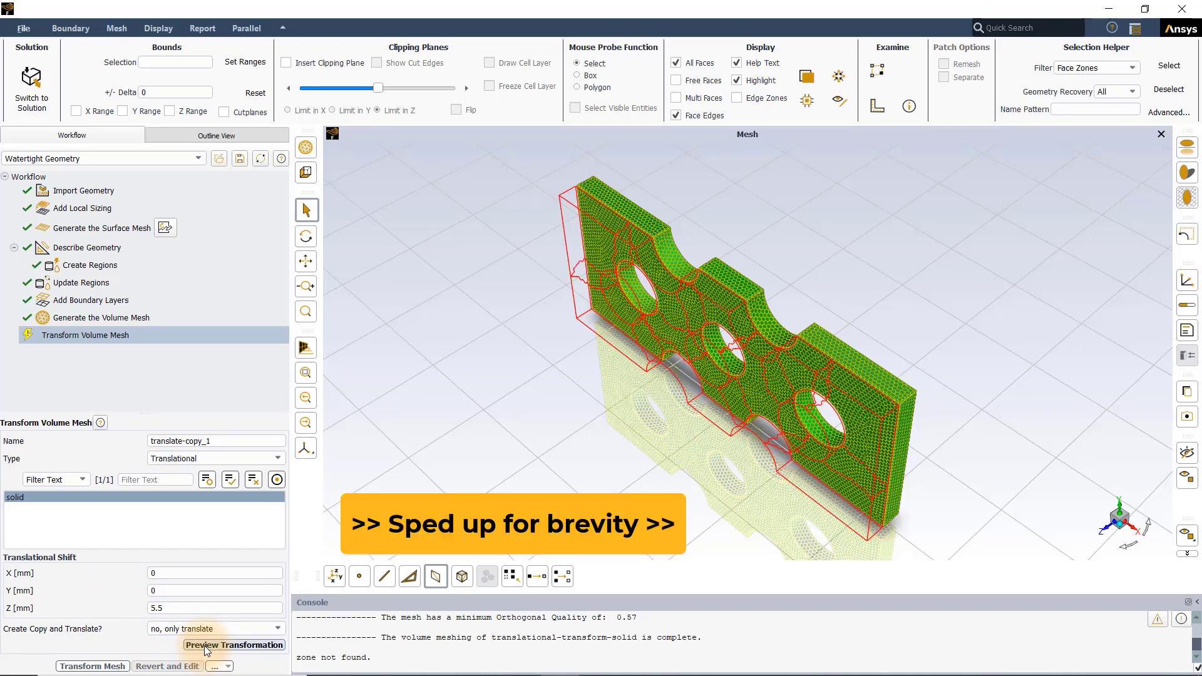
Switch back to creating translated copies and reset the Z shift to 0, selecting the Y value
left_click(254, 629)
left_click(218, 641)
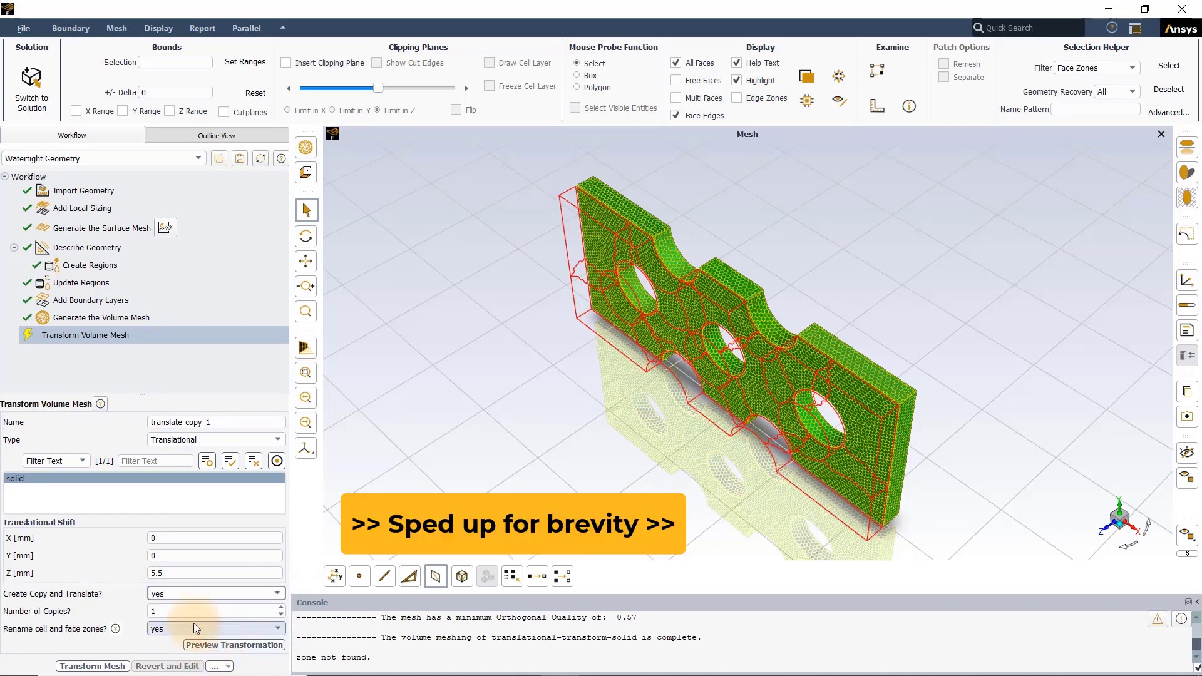
left_click(170, 573)
key("ctrl+a")
type("0")
double_click(153, 556)
Enter a Y shift of 40 mm, run the transform, and fit the result in view
type("40")
left_click(85, 667)
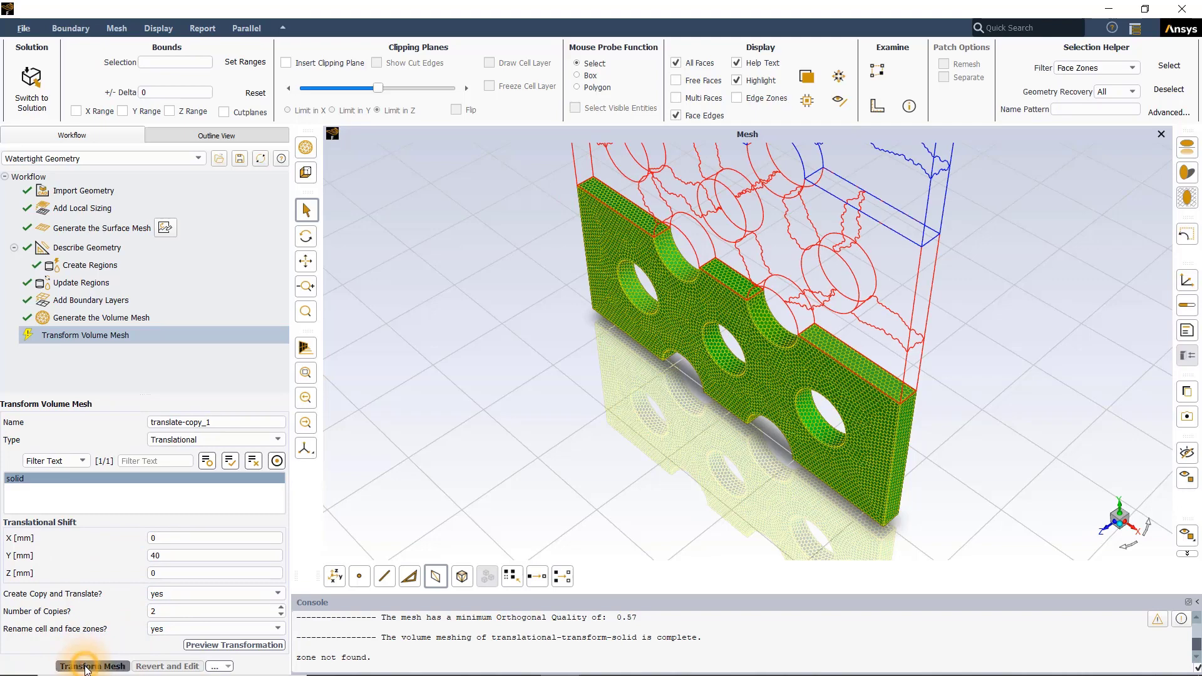
left_click(306, 374)
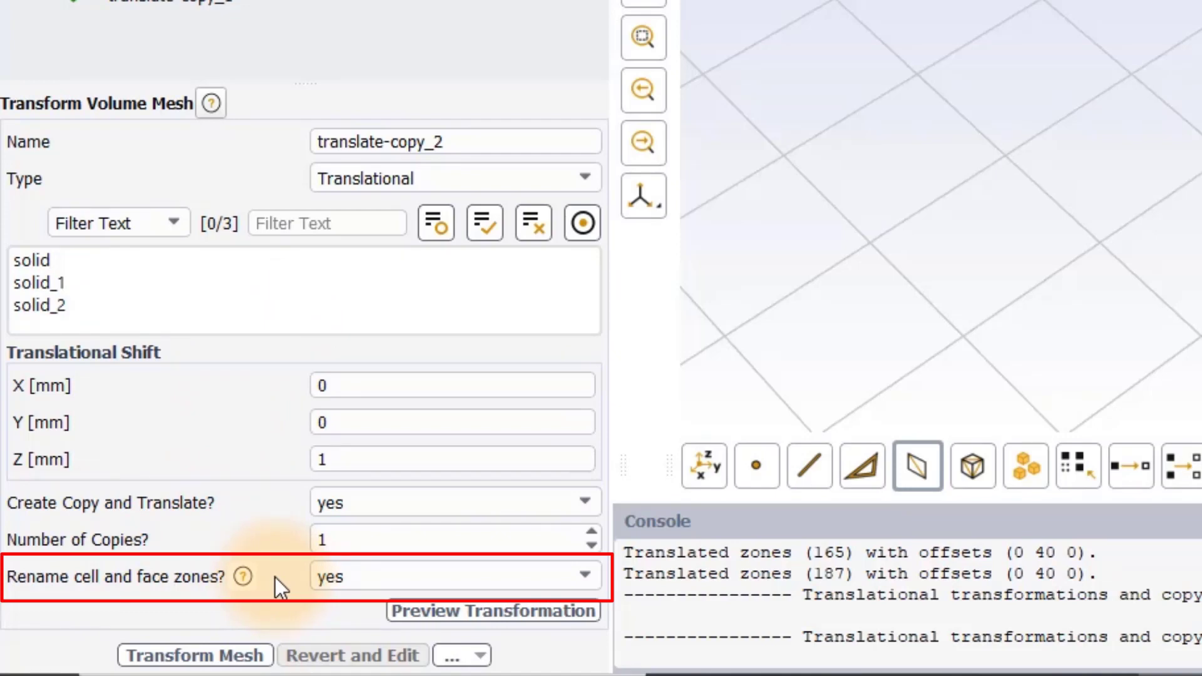
Set translate-copy_2 to 2 copies with zone renaming set to no
key("Up")
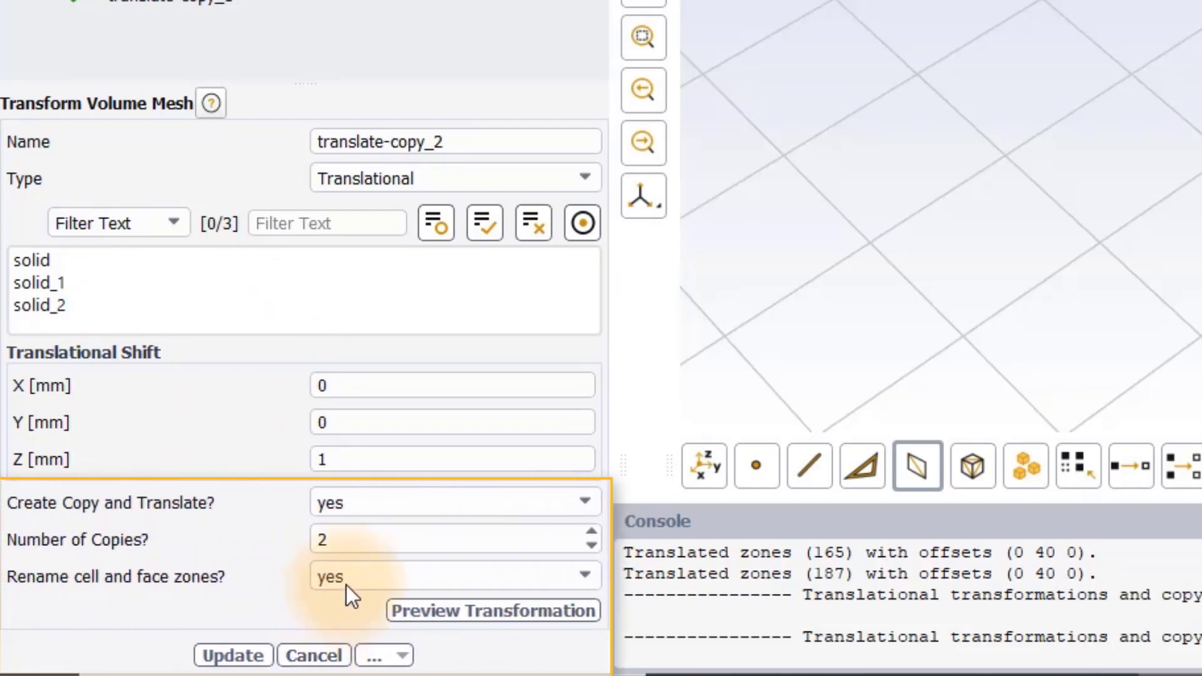
left_click(362, 579)
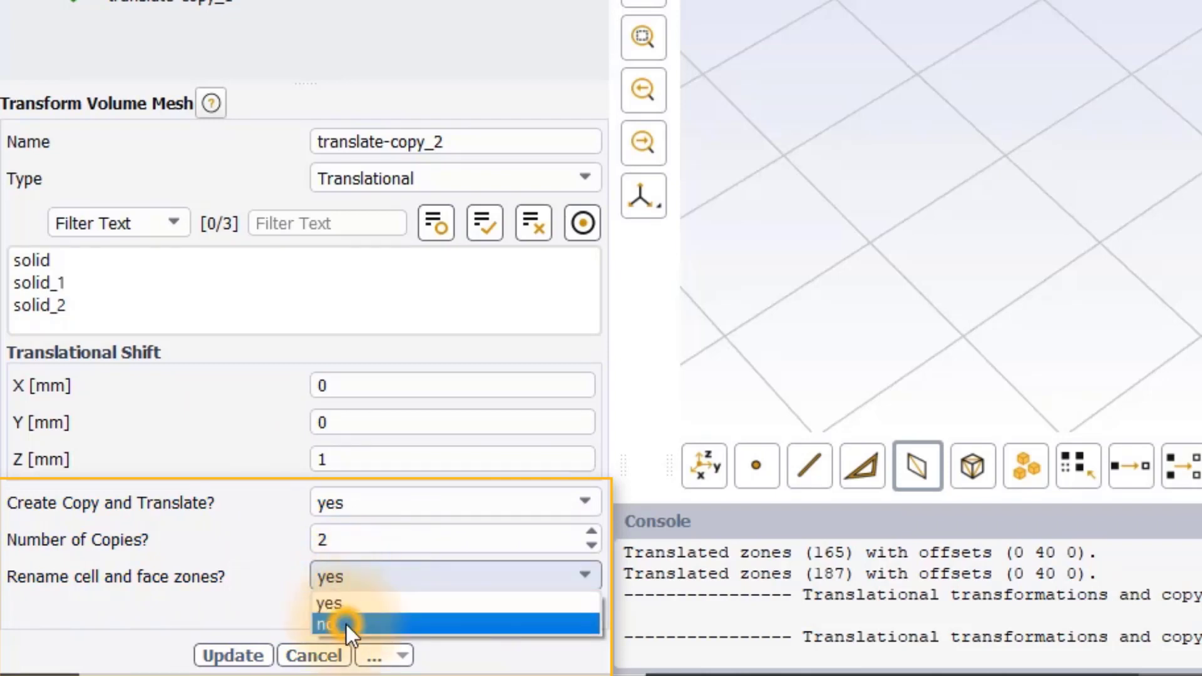
left_click(347, 624)
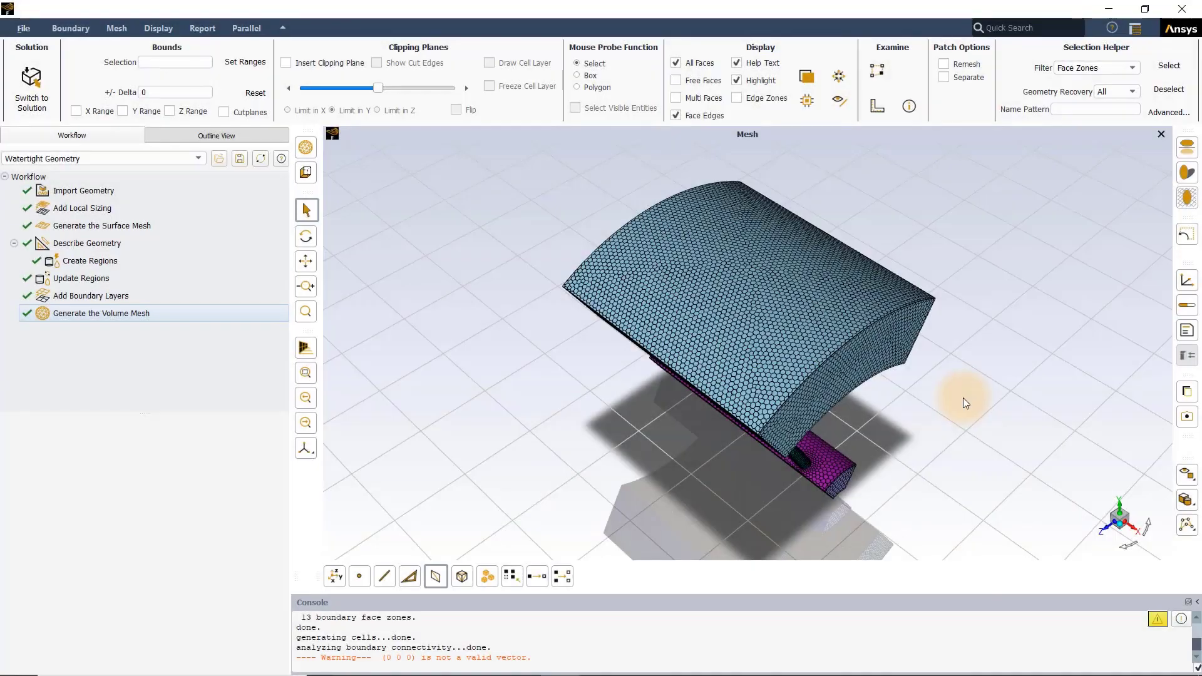
Insert a Transform Volume Mesh task after Generate the Volume Mesh
left_click_drag(963, 397, 1095, 507)
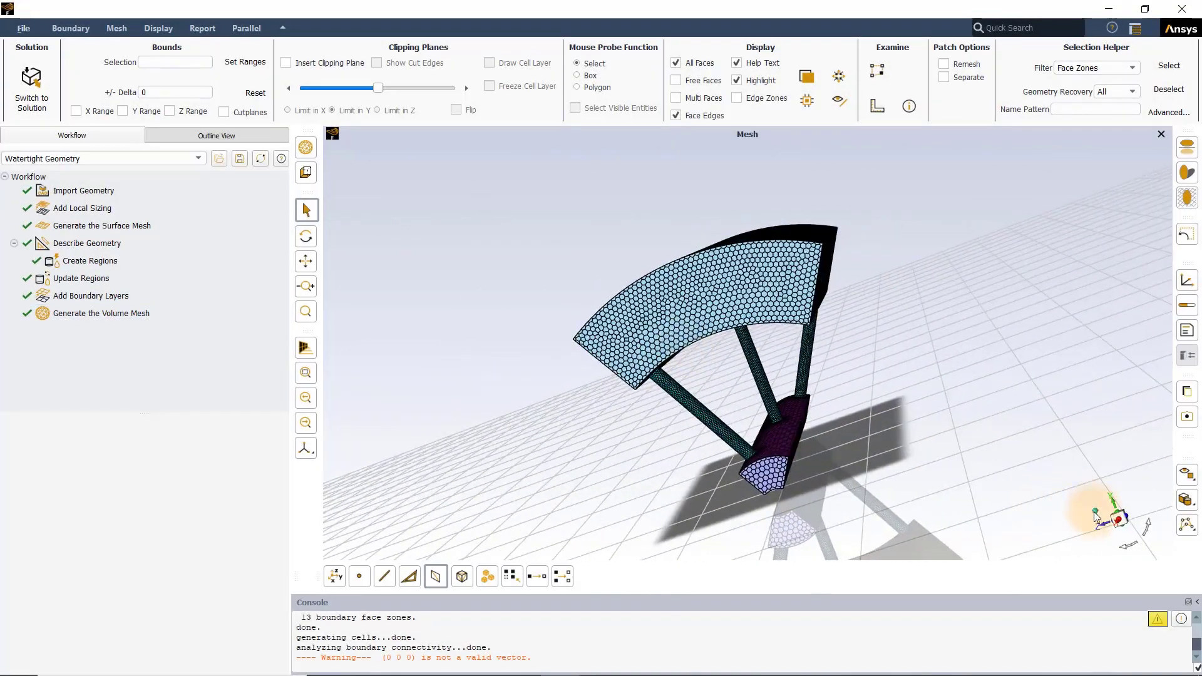
left_click(1095, 515)
left_click(71, 313)
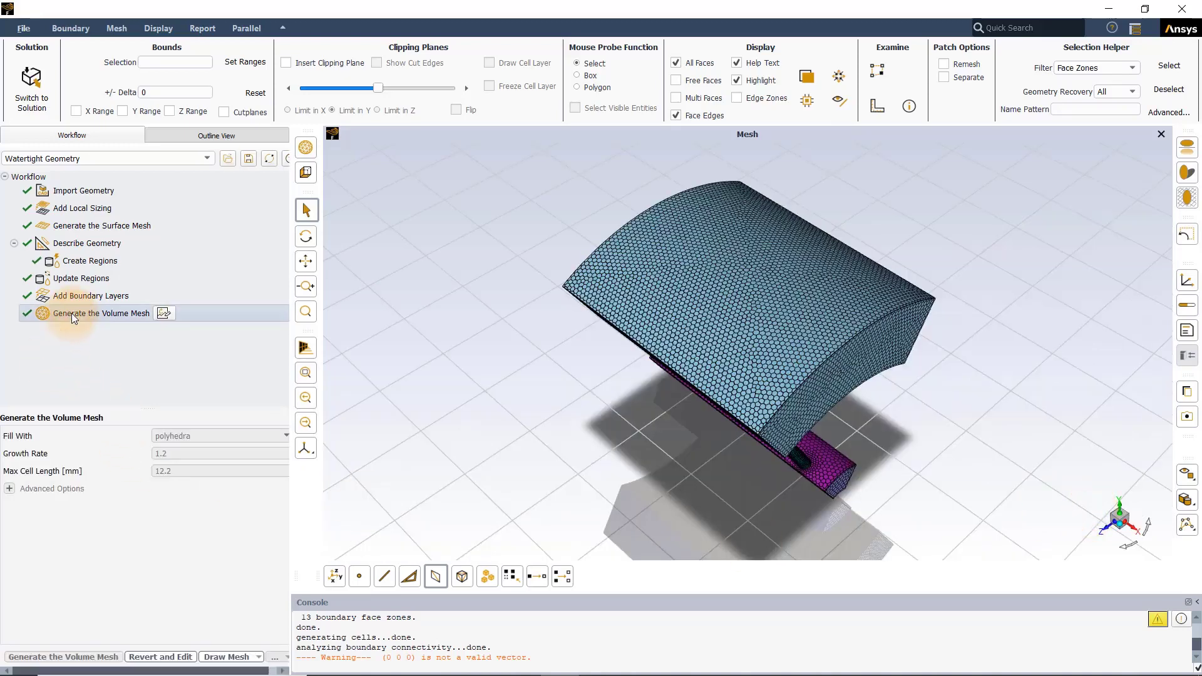
right_click(71, 313)
mouse_move(151, 319)
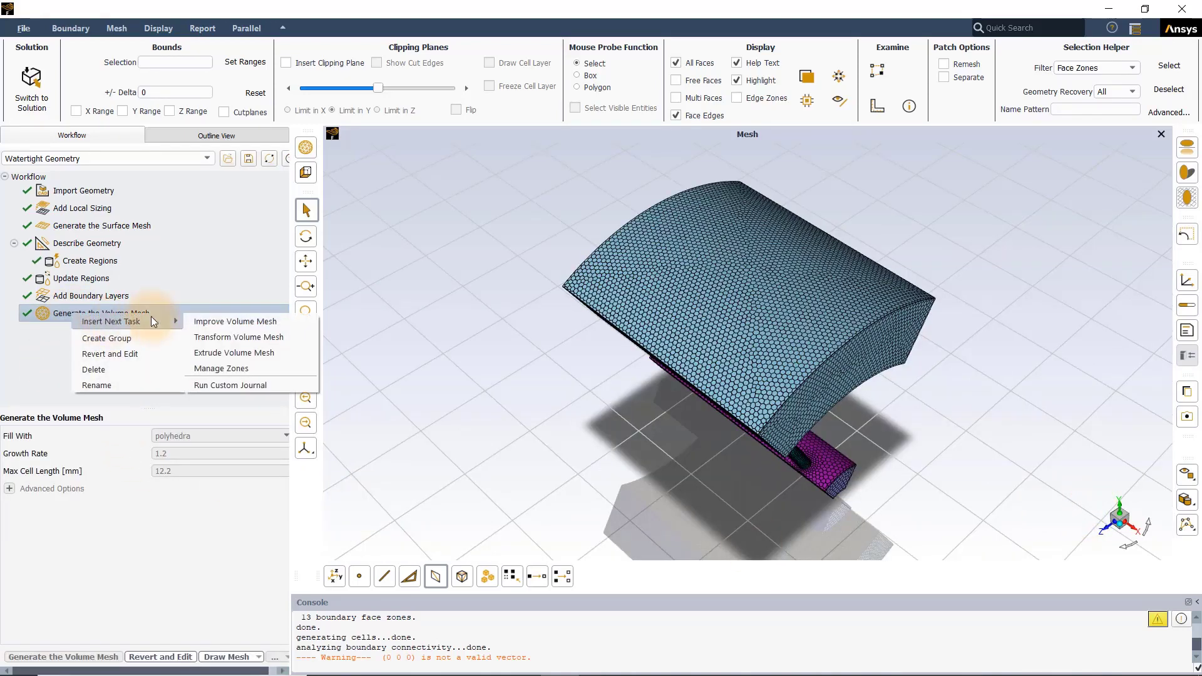
left_click(245, 338)
Rotate fluid1, fluid2 and pipes 60° about X (direction 1) into 5 copies and transform
left_click(194, 438)
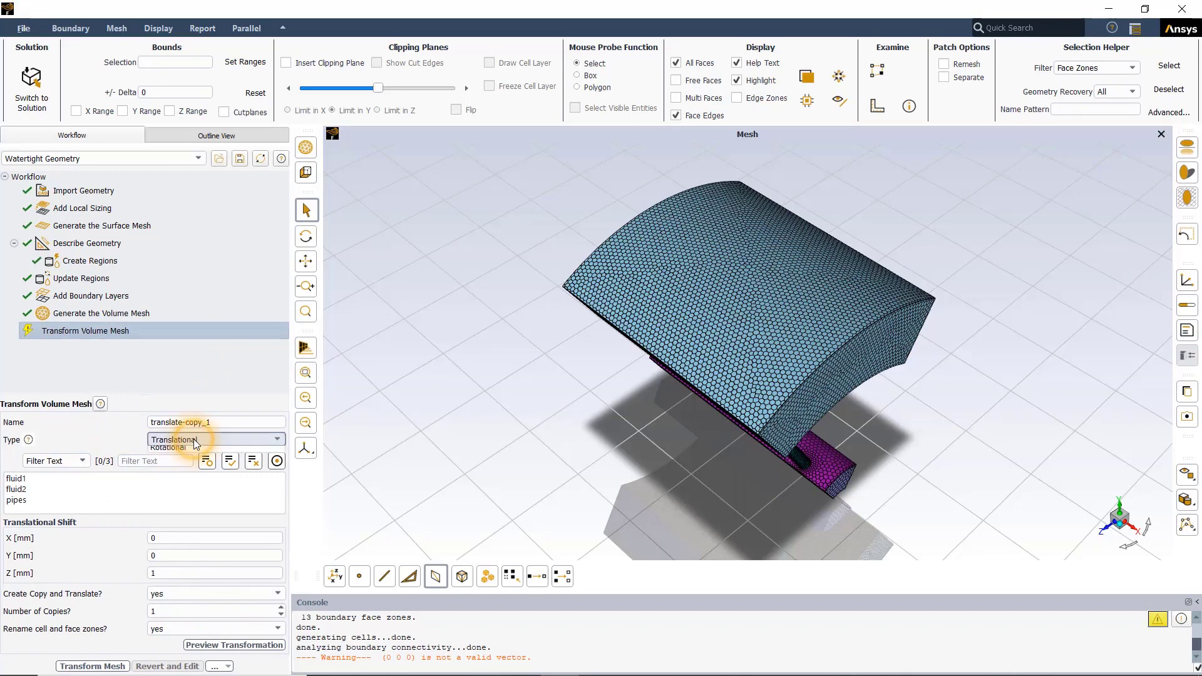
left_click(188, 453)
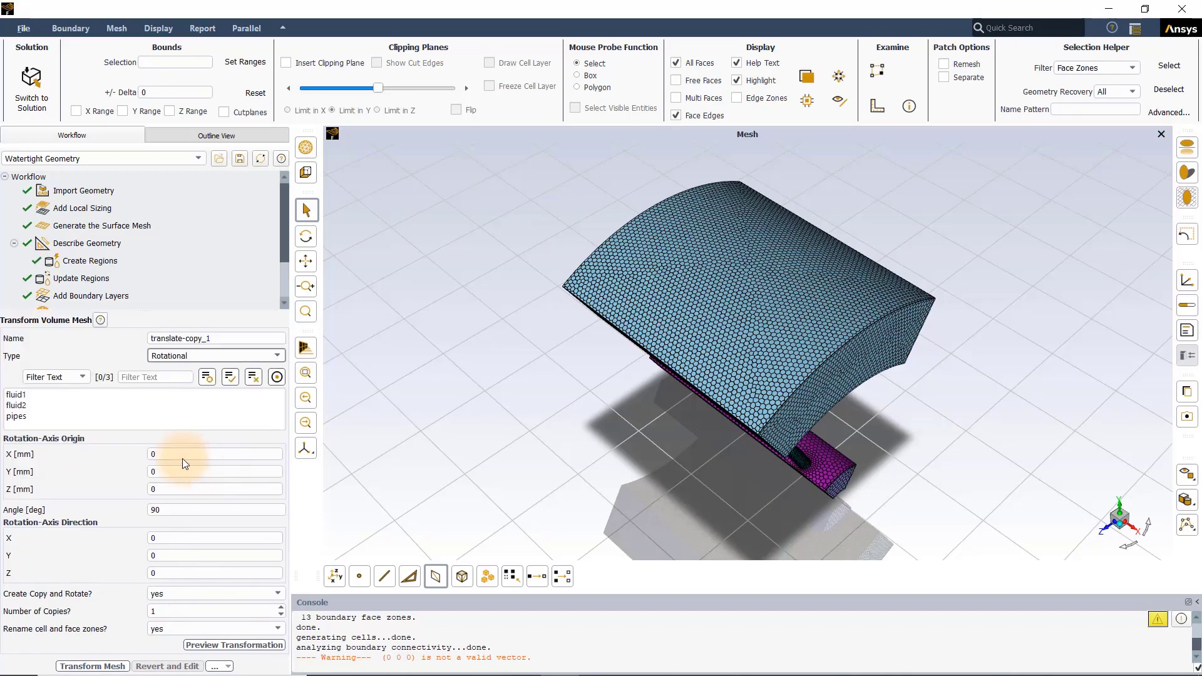
left_click(229, 378)
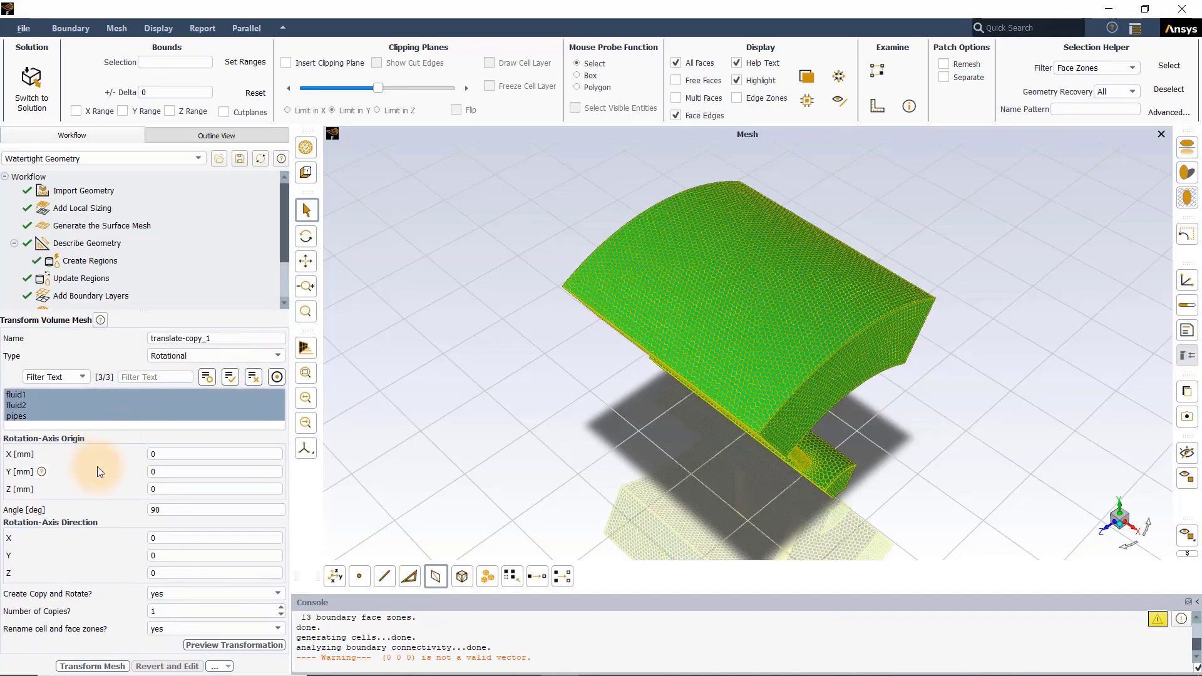
left_click(162, 509)
type("6")
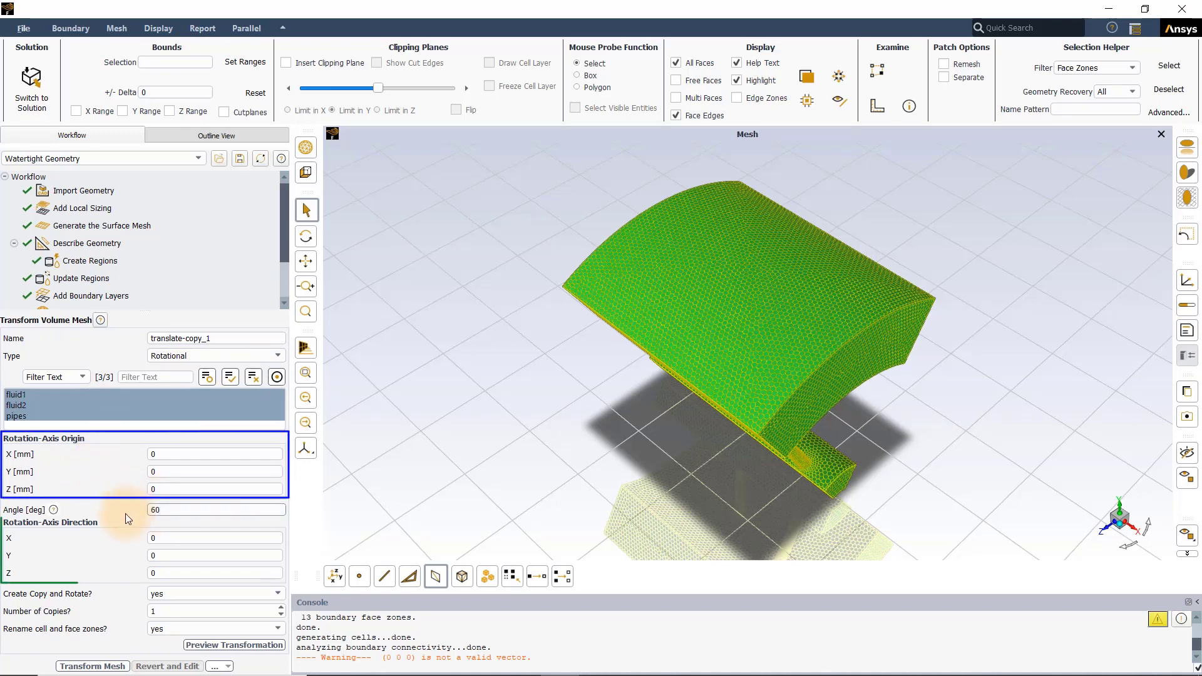
left_click(172, 538)
type("1")
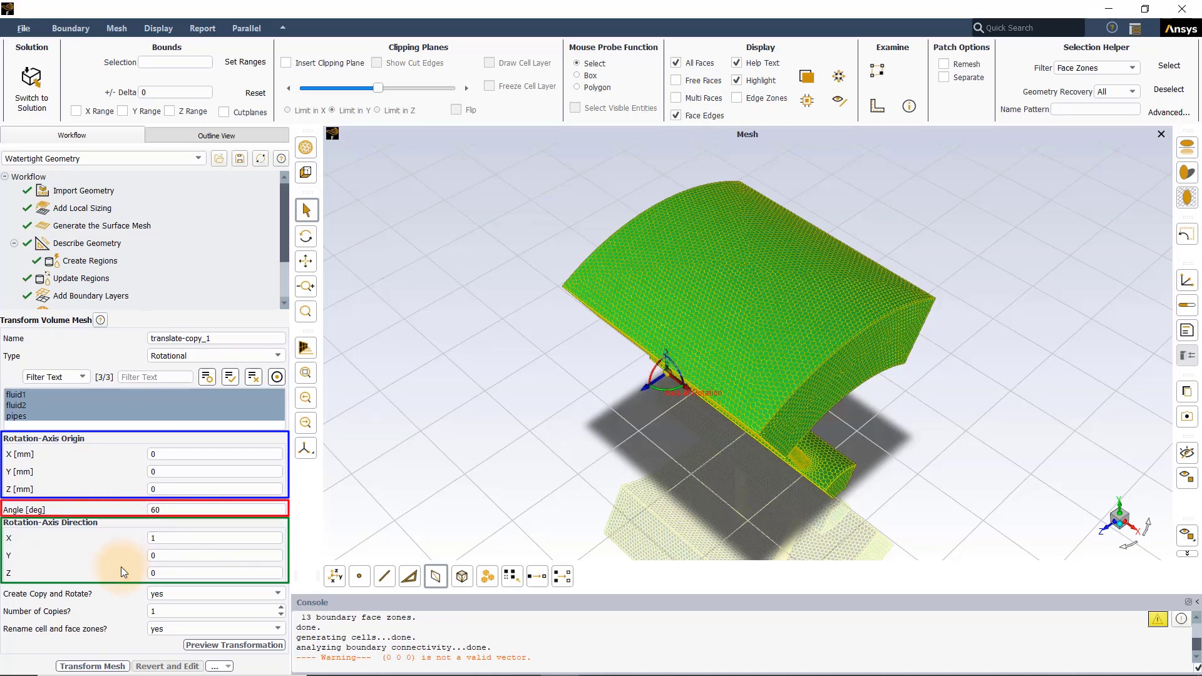
left_click(252, 611)
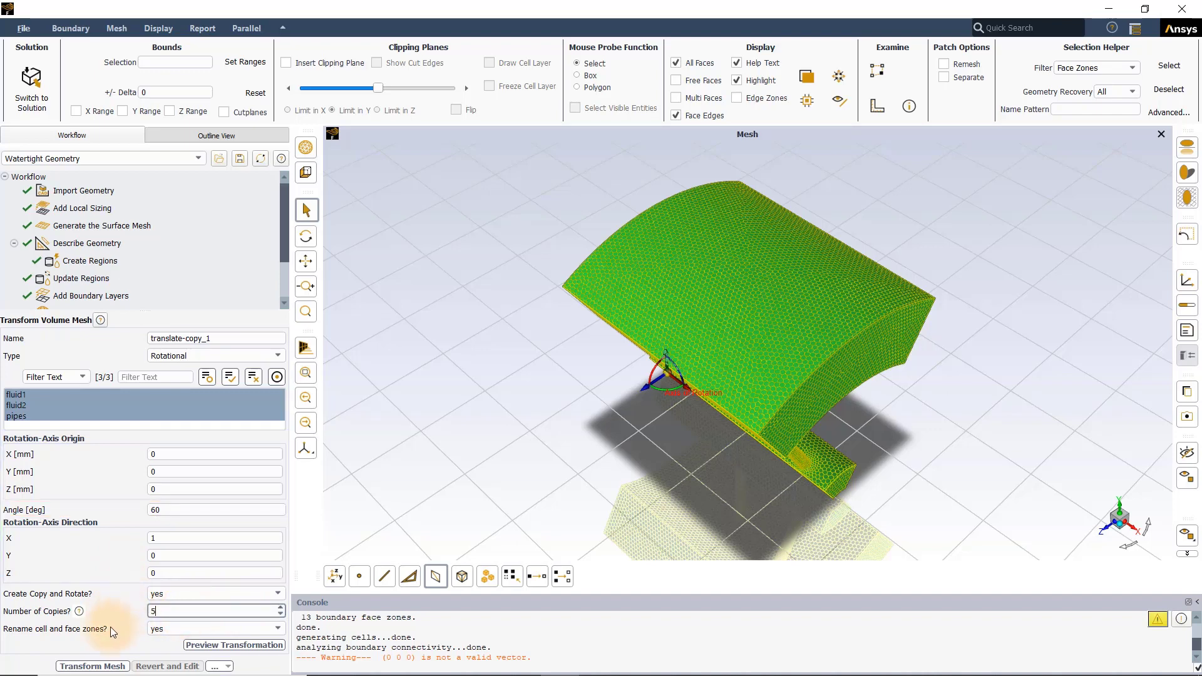
left_click(92, 667)
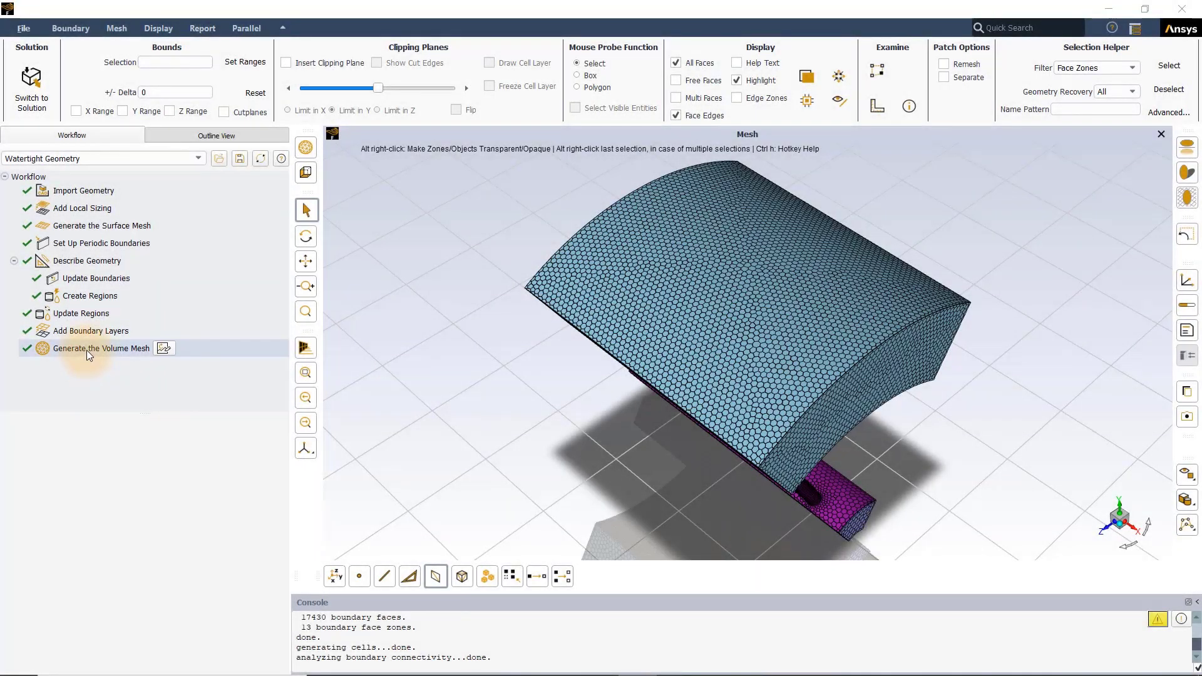
Insert a new Transform Volume Mesh task after volume meshing and list its rotation methods
left_click(86, 349)
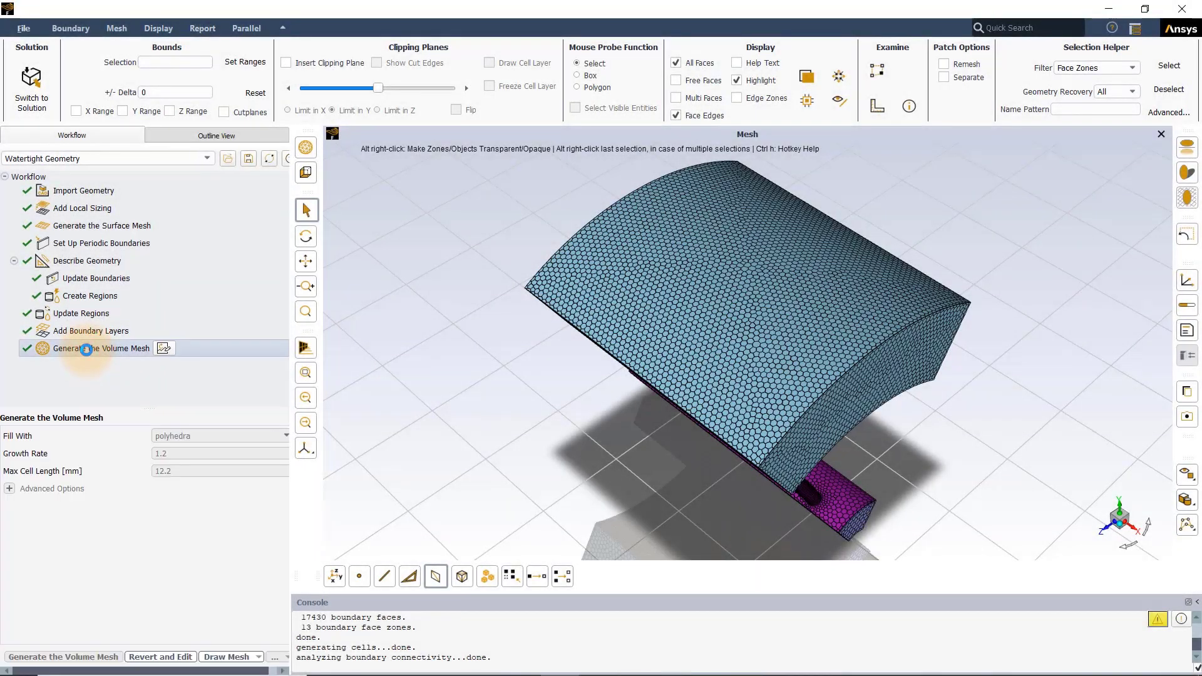
right_click(86, 351)
mouse_move(129, 364)
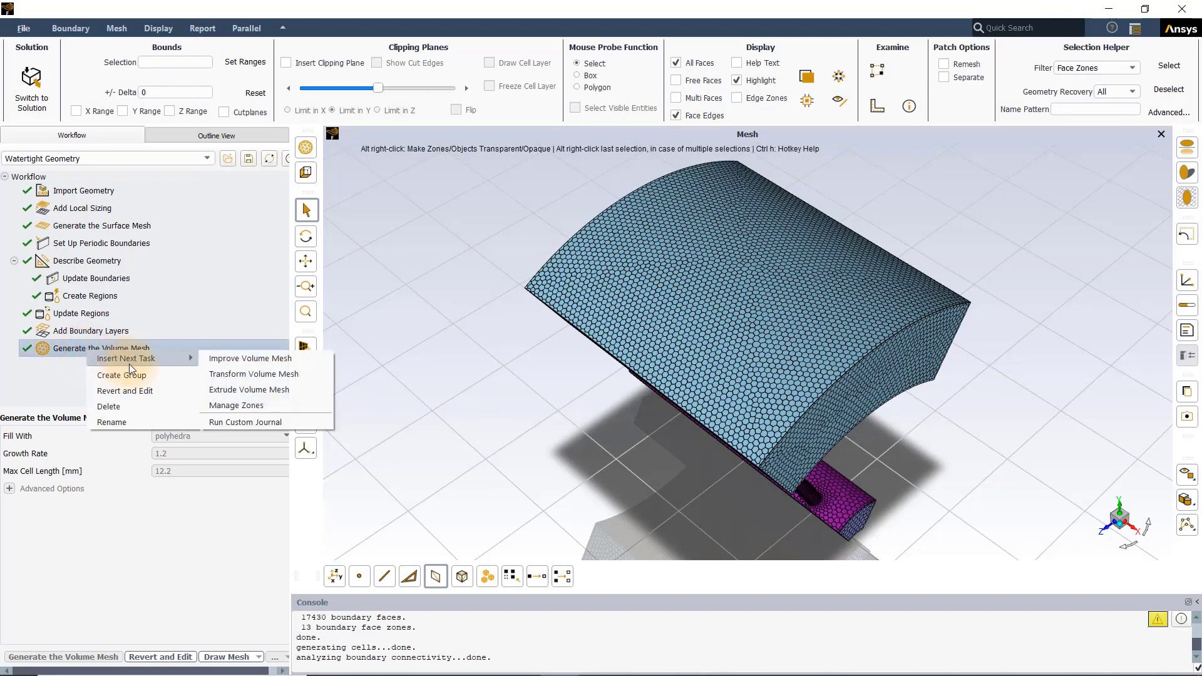
left_click(291, 375)
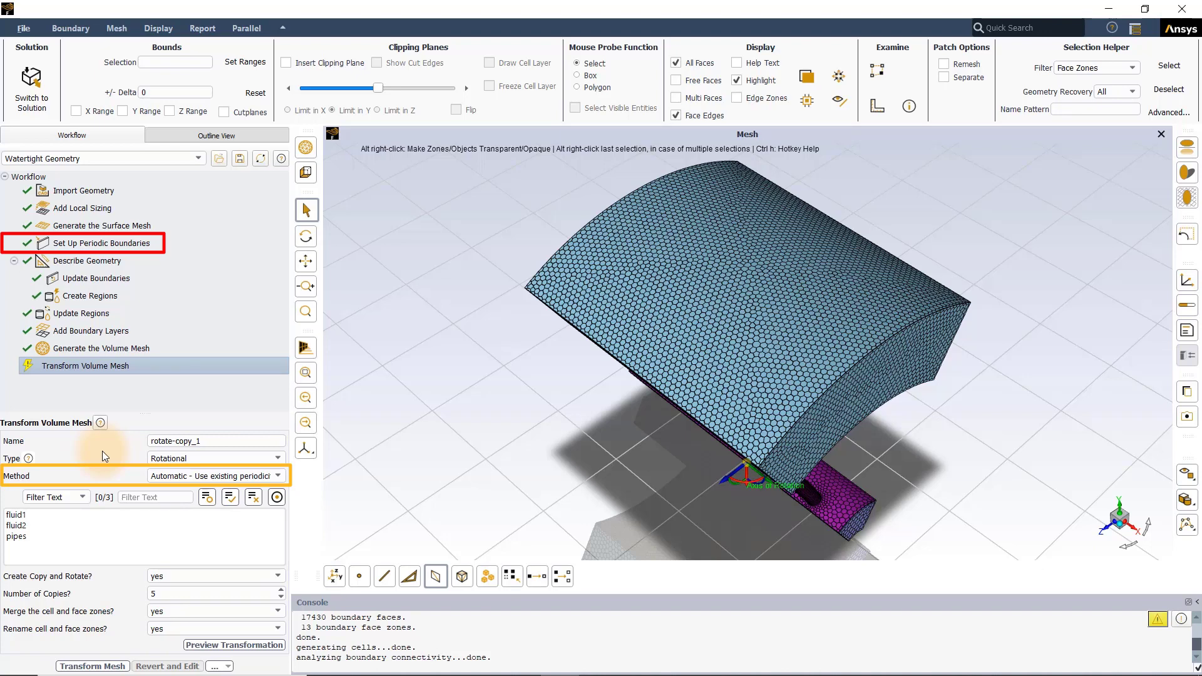
left_click(263, 477)
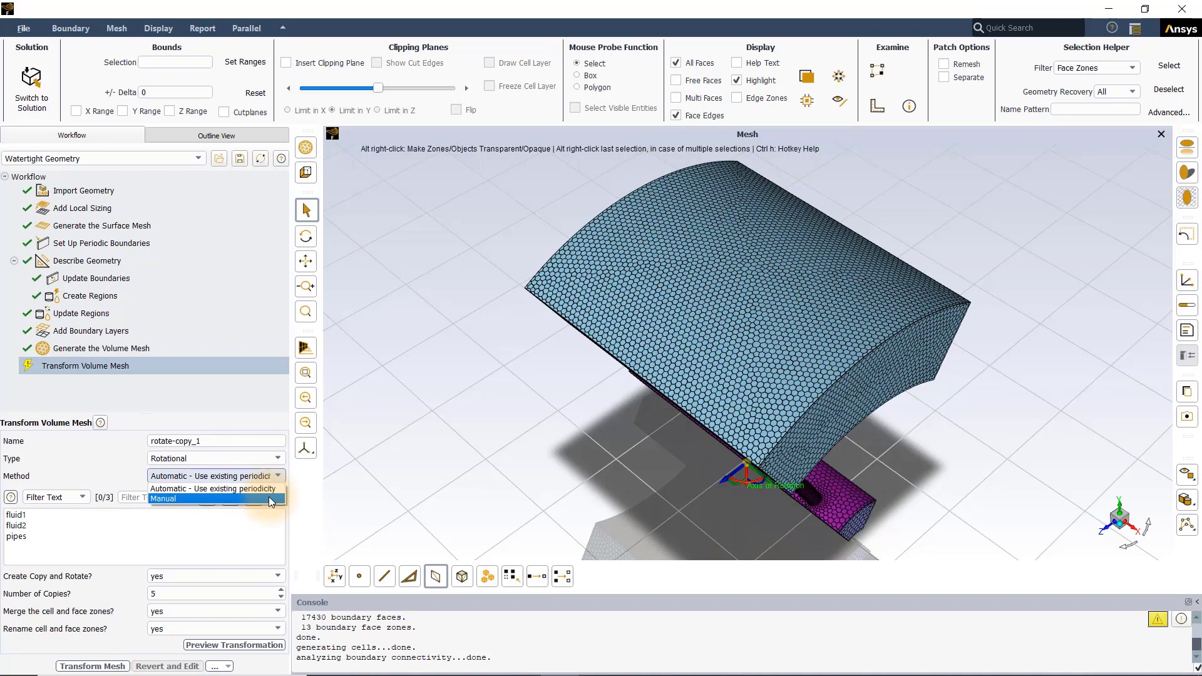
Keep the Automatic method, set copies to 5, and select fluid1, fluid2 and pipes
left_click(221, 486)
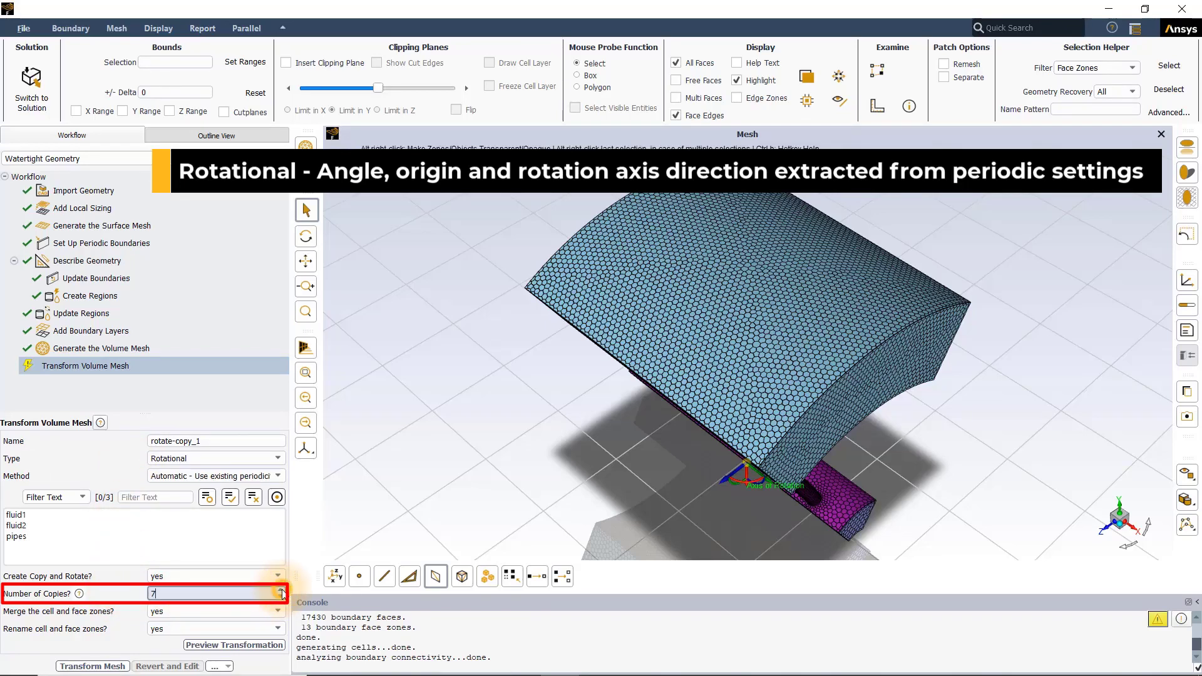
left_click(281, 591)
left_click(281, 598)
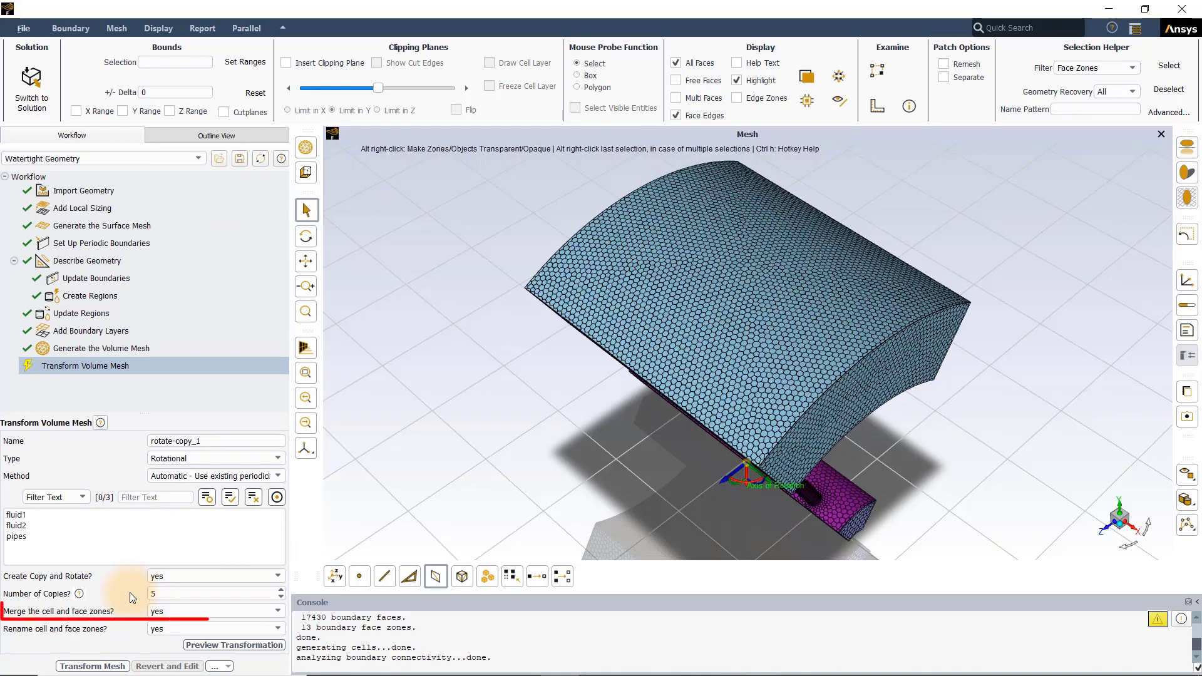
left_click(230, 497)
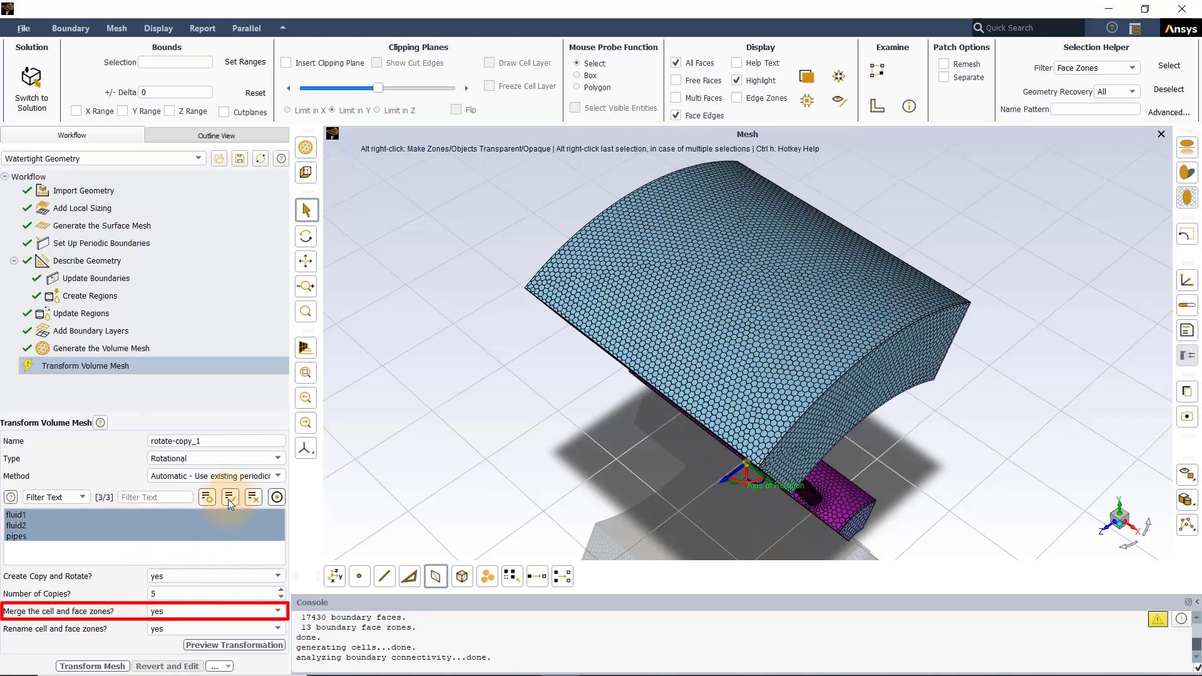
Run the rotational transform, fit the full 360° model in view, and identify the inlet zone
left_click(89, 665)
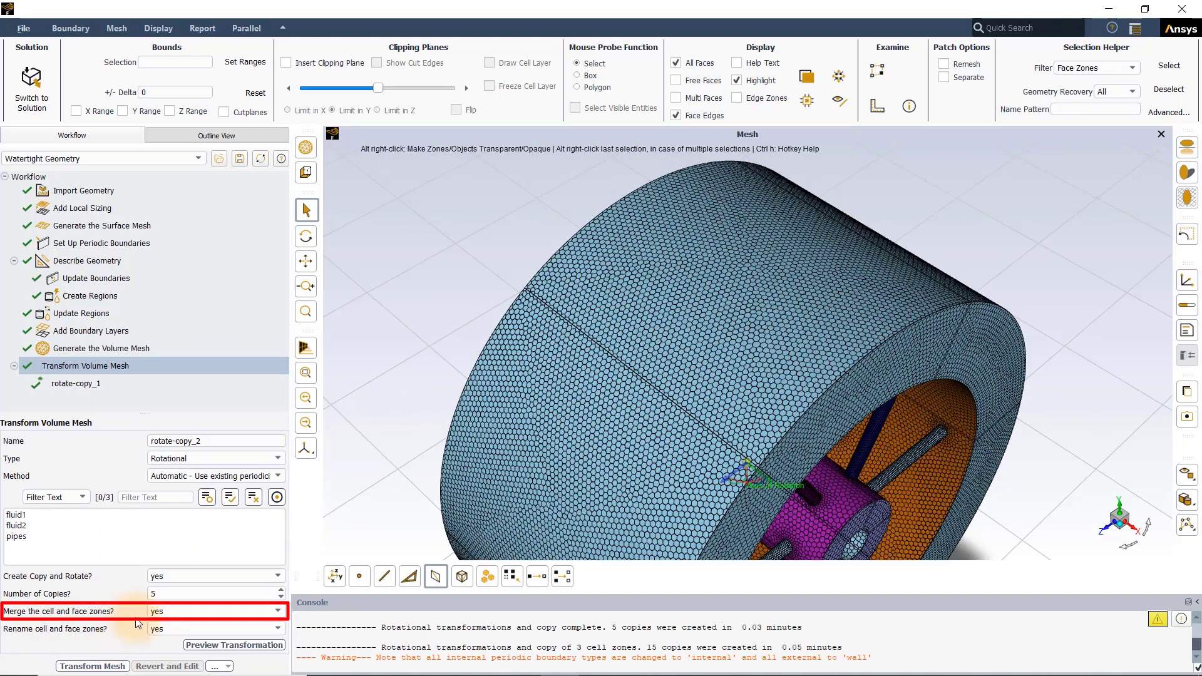
left_click(306, 374)
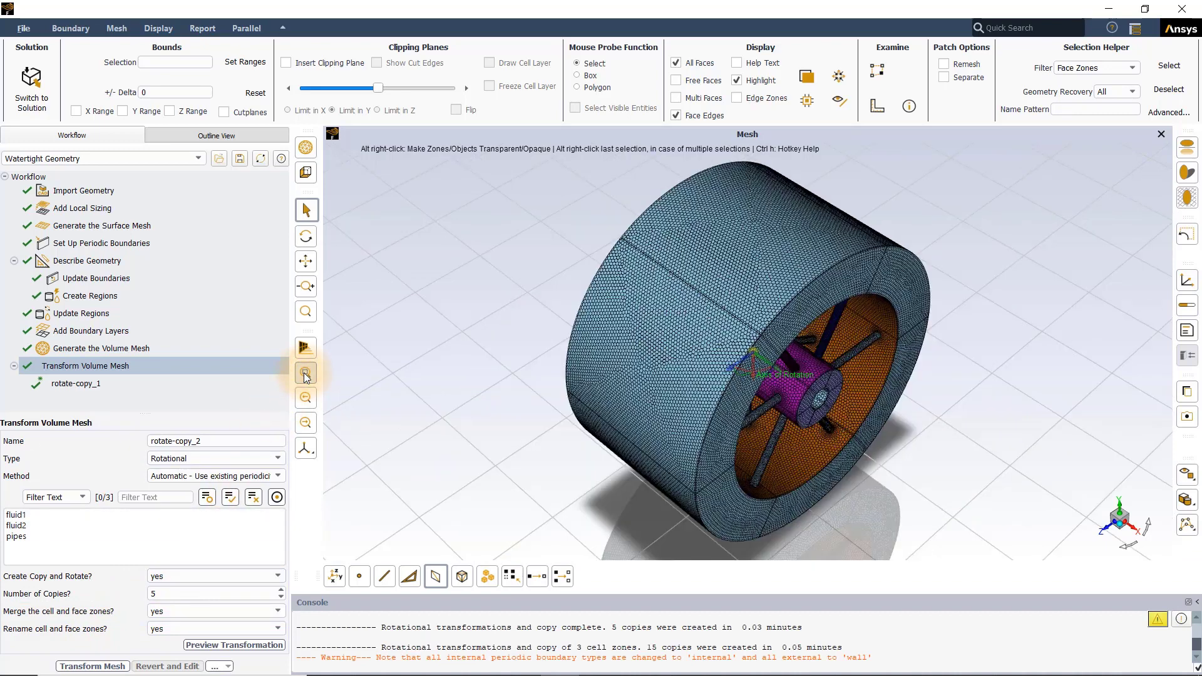
right_click(833, 381)
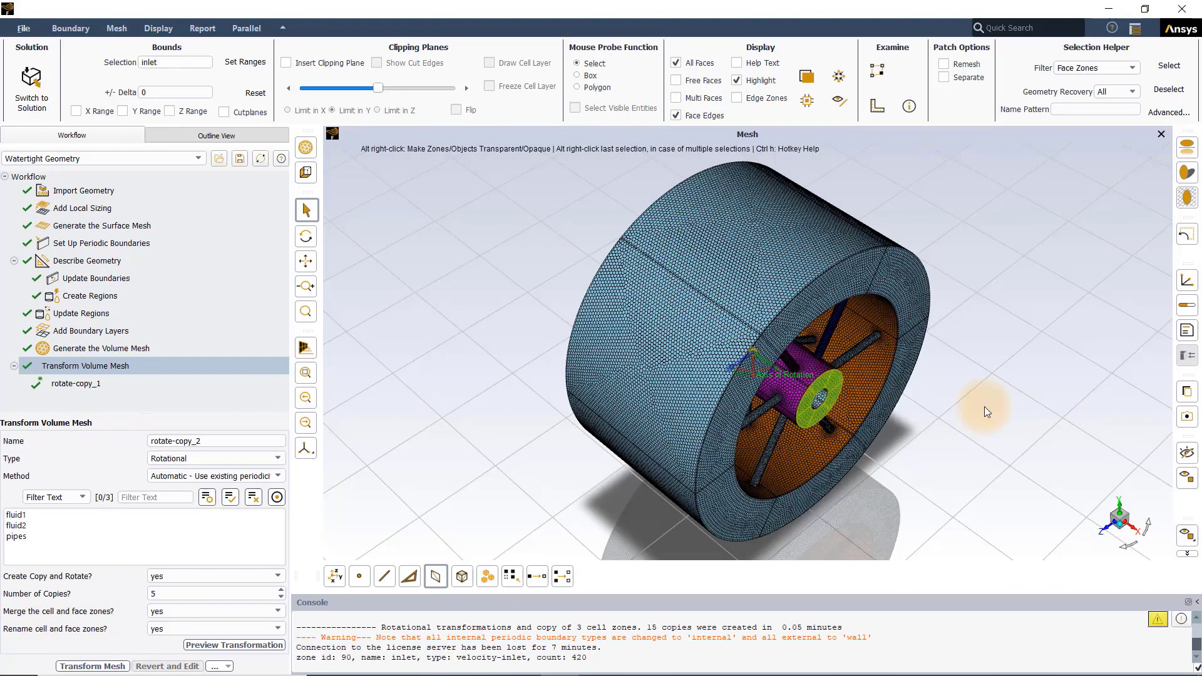